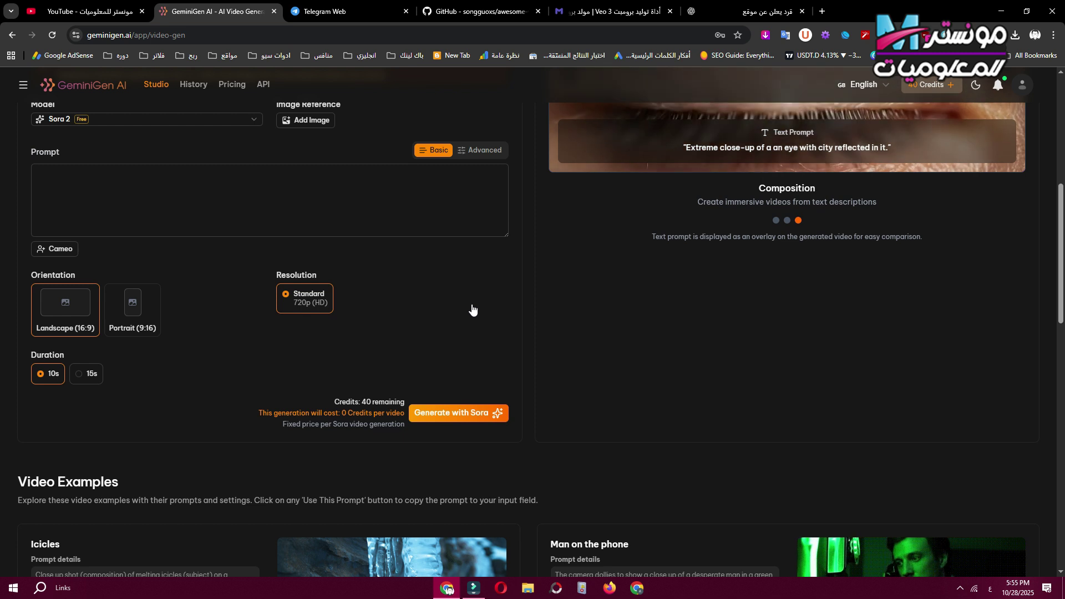
- Paste the copied JSON prompt describing a cheerful monkey filming itself in a forest and generate the video with Sora 2
{"action": "key", "text": "ctrl+v"}
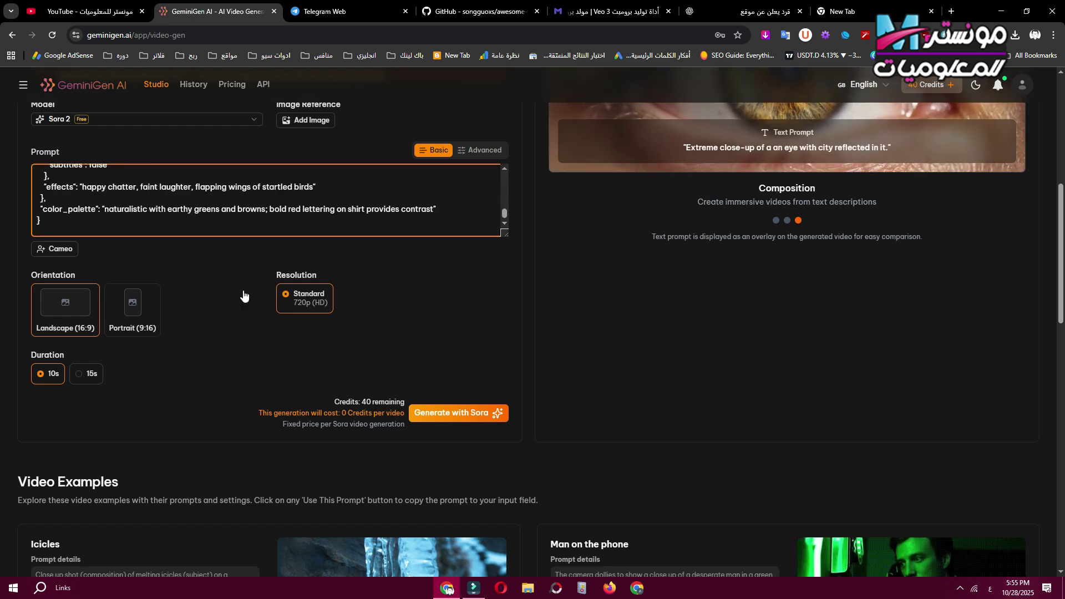
{"action": "left_click", "coordinate": [450, 413]}
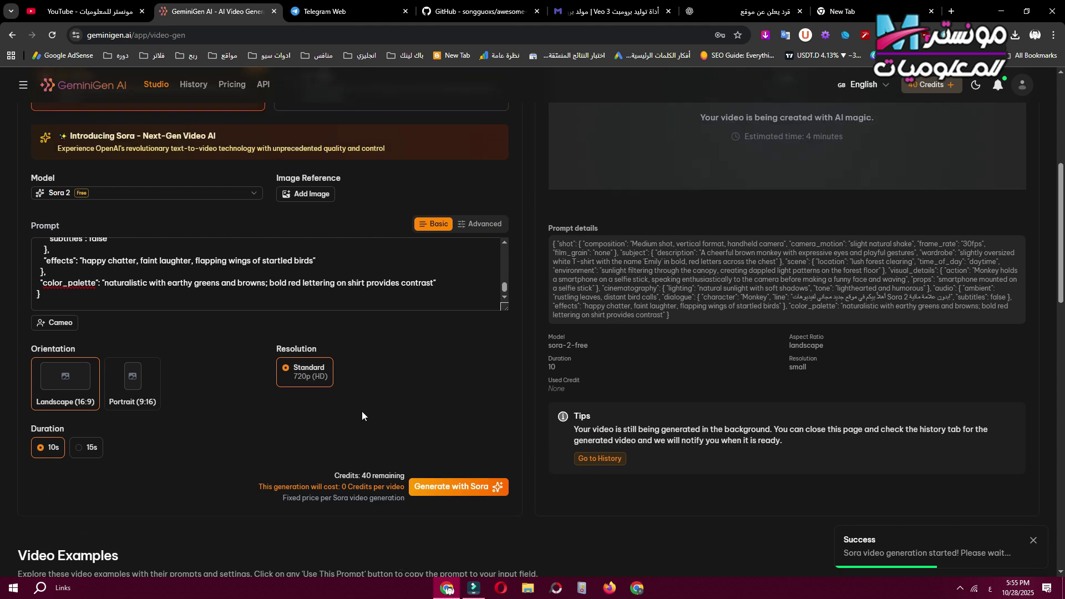
- Check the estimated generation time and the recent video generation notifications
{"action": "scroll", "coordinate": [729, 362], "scroll_direction": "down", "scroll_amount": 1}
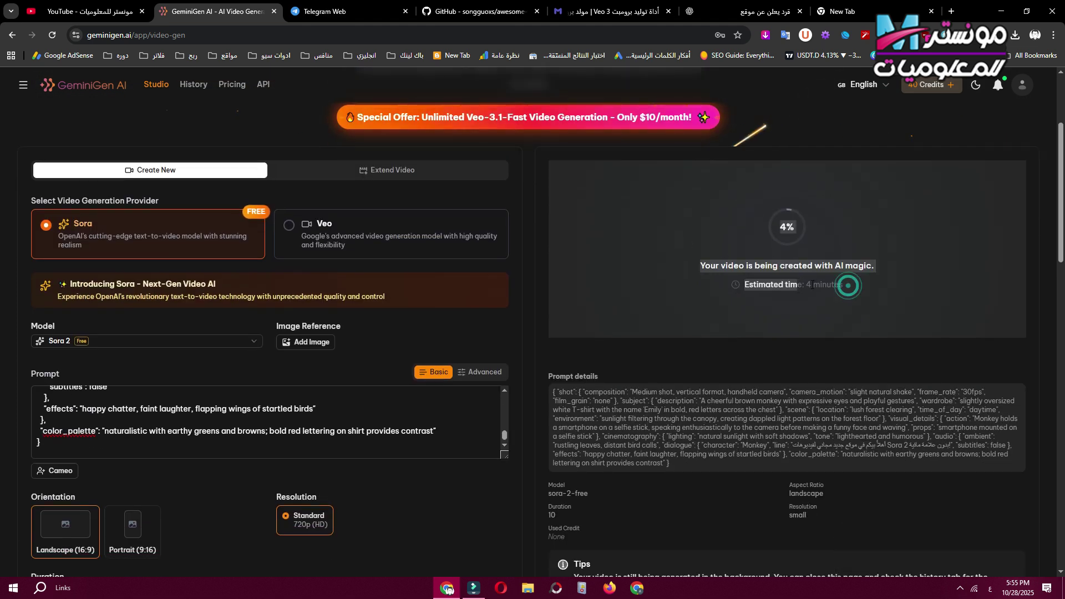
{"action": "triple_click", "coordinate": [777, 288]}
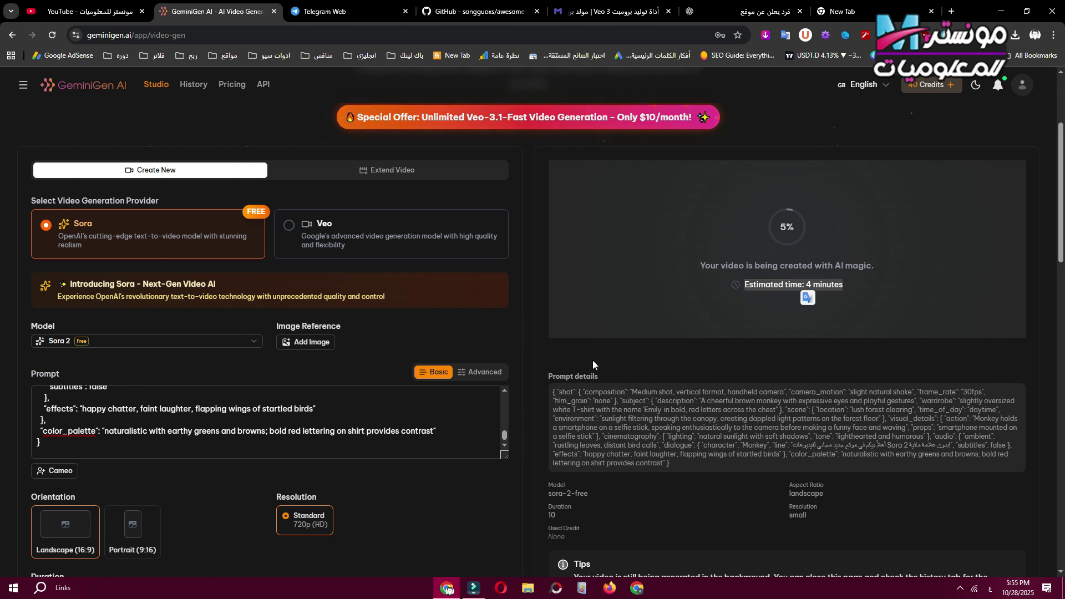
{"action": "left_click", "coordinate": [569, 411]}
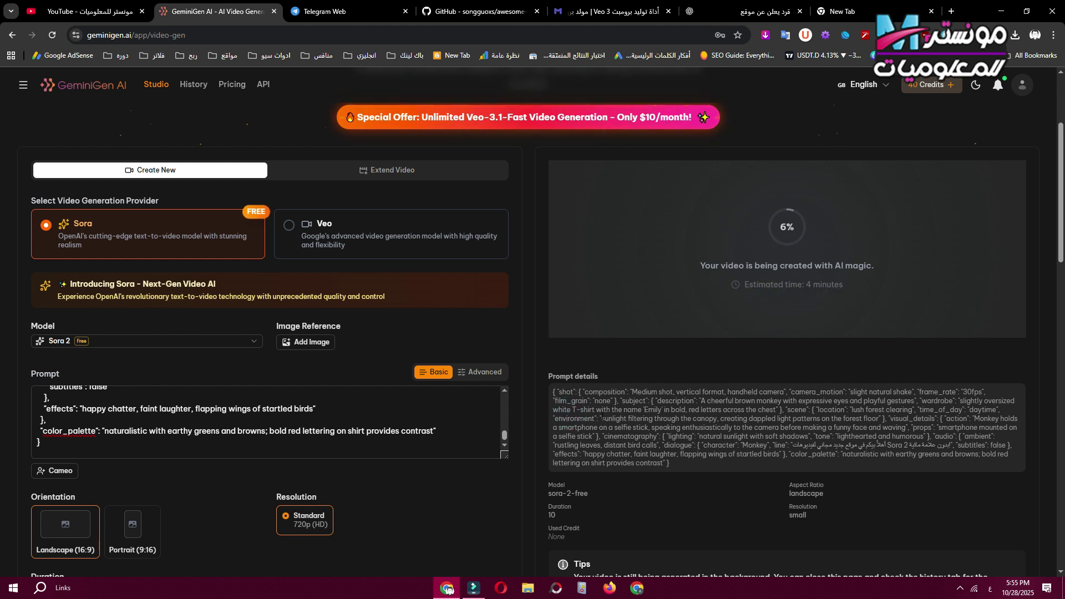
{"action": "left_click", "coordinate": [998, 84]}
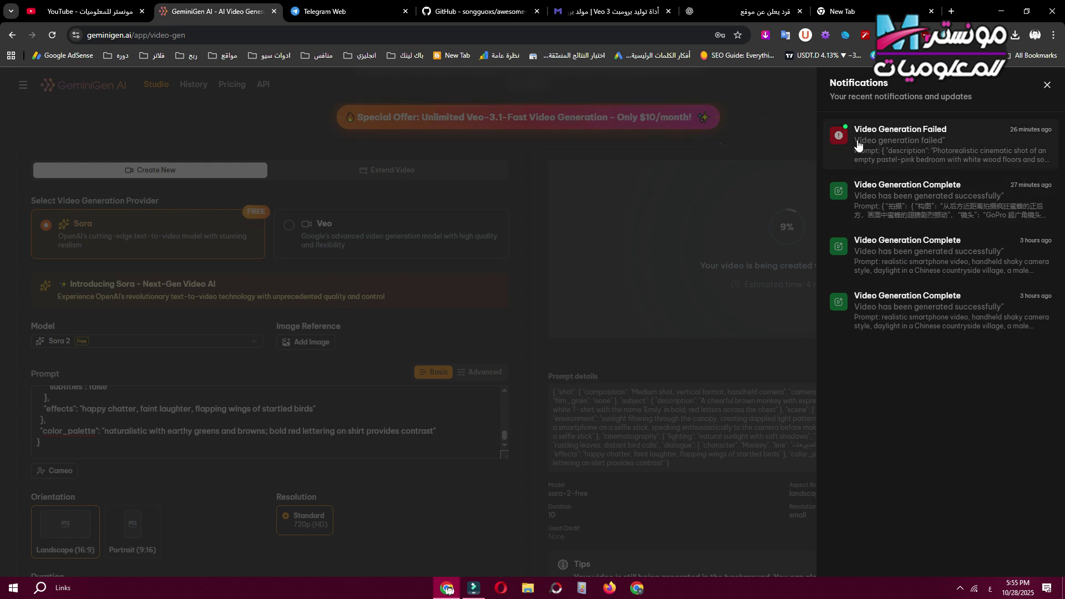
{"action": "left_click", "coordinate": [732, 132]}
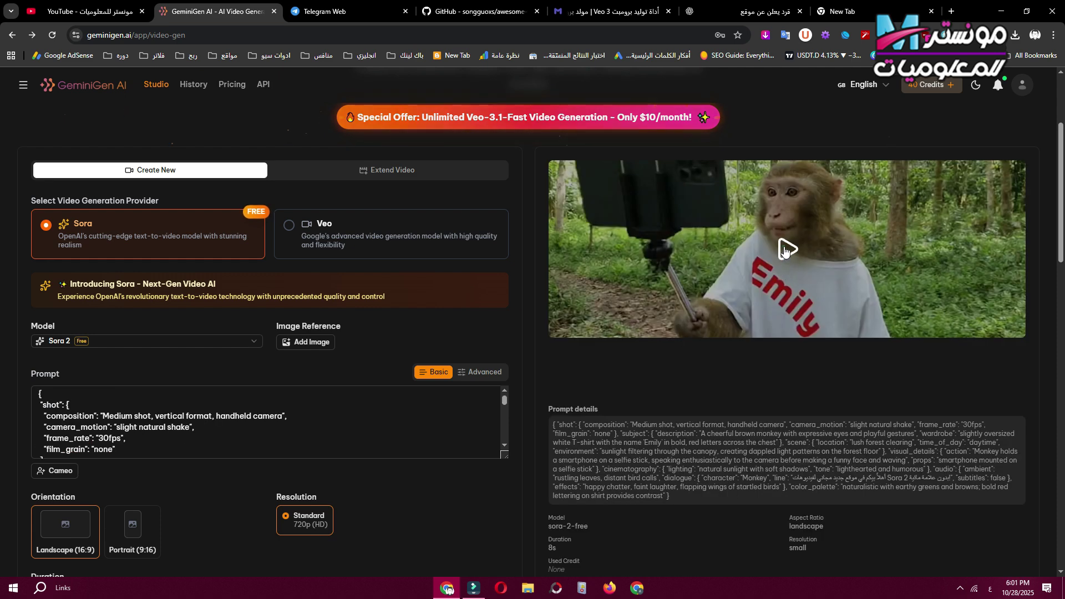
- Play the generated monkey video in the enlarged viewer, replay it, and close the viewer
{"action": "left_click", "coordinate": [784, 251]}
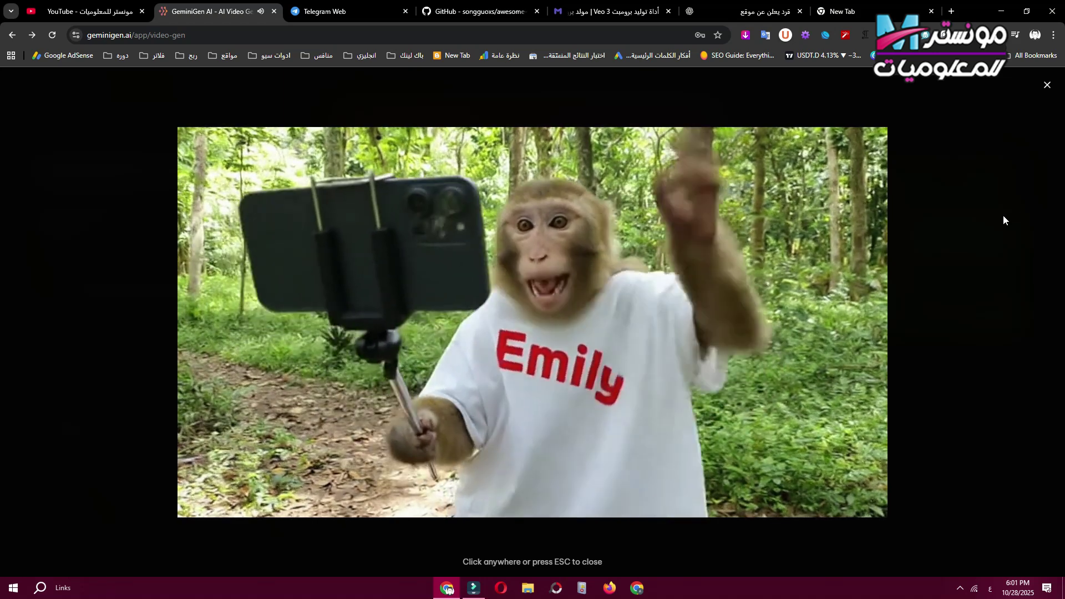
{"action": "left_click", "coordinate": [1003, 221]}
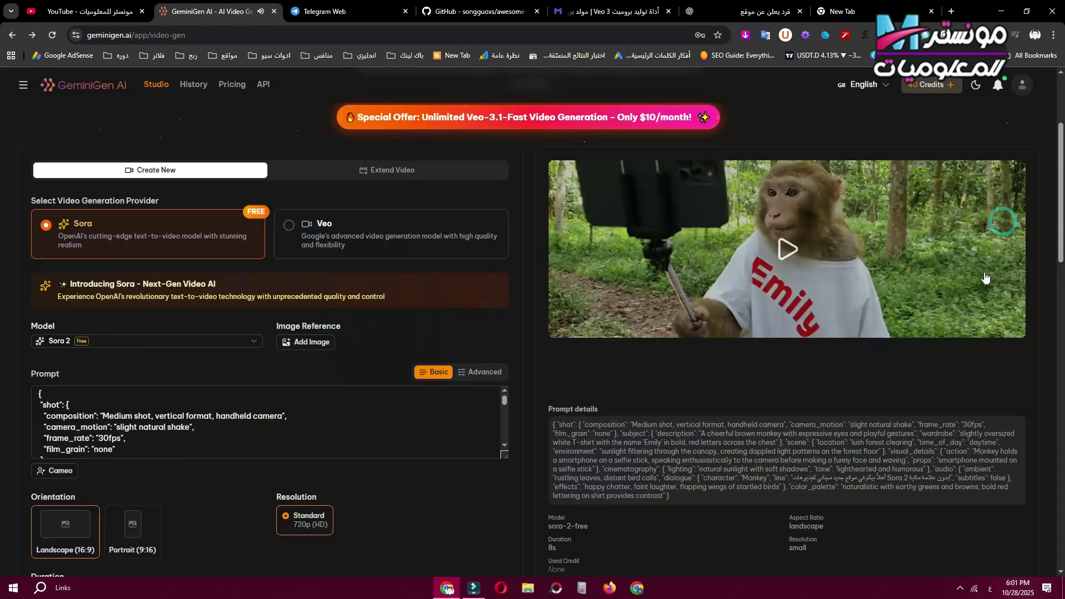
{"action": "left_click", "coordinate": [914, 248]}
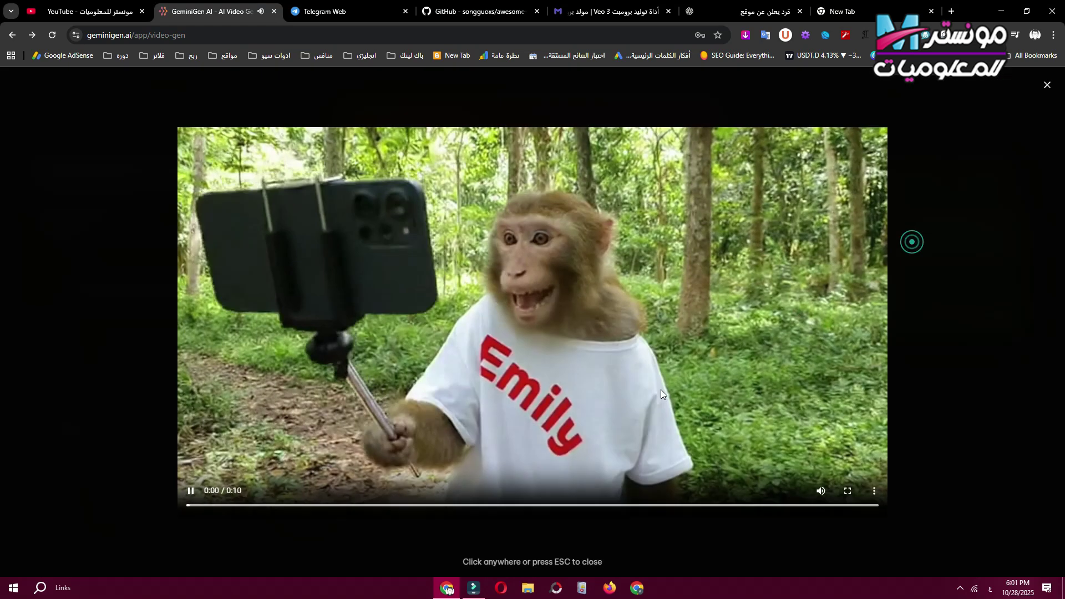
{"action": "left_click", "coordinate": [873, 475]}
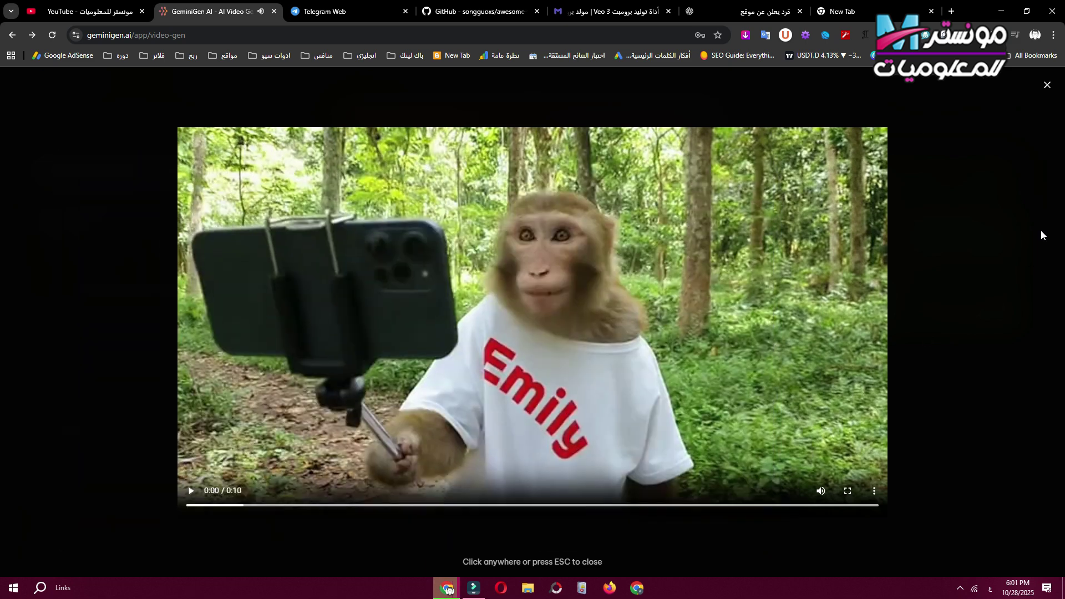
{"action": "left_click", "coordinate": [1023, 112]}
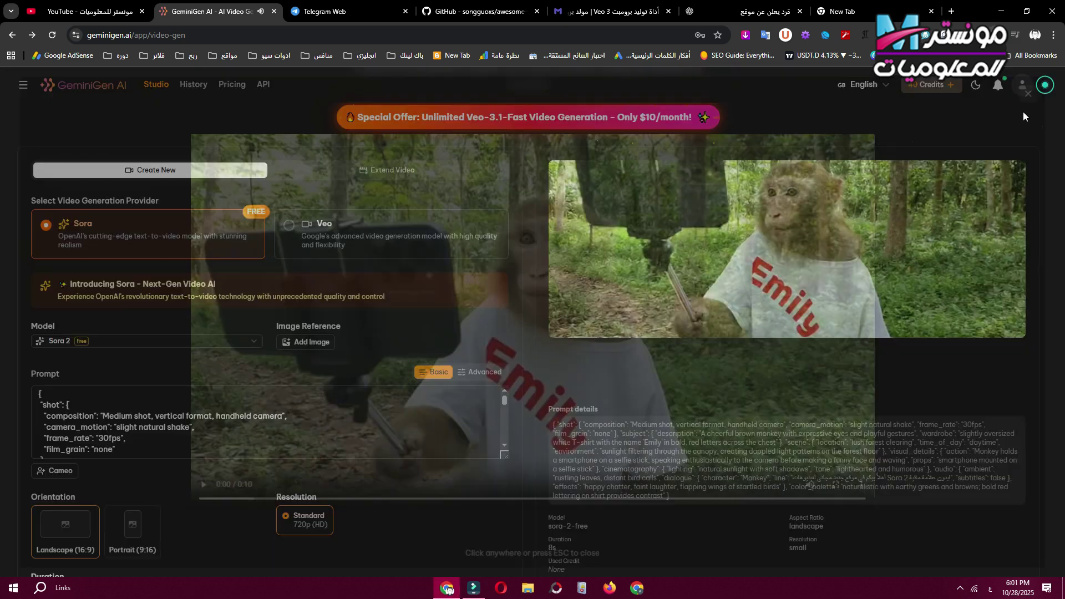
- Review the finished video's prompt details and its entry in the notifications
{"action": "scroll", "coordinate": [506, 445], "scroll_direction": "down", "scroll_amount": 2}
{"action": "scroll", "coordinate": [506, 445], "scroll_direction": "up", "scroll_amount": 1}
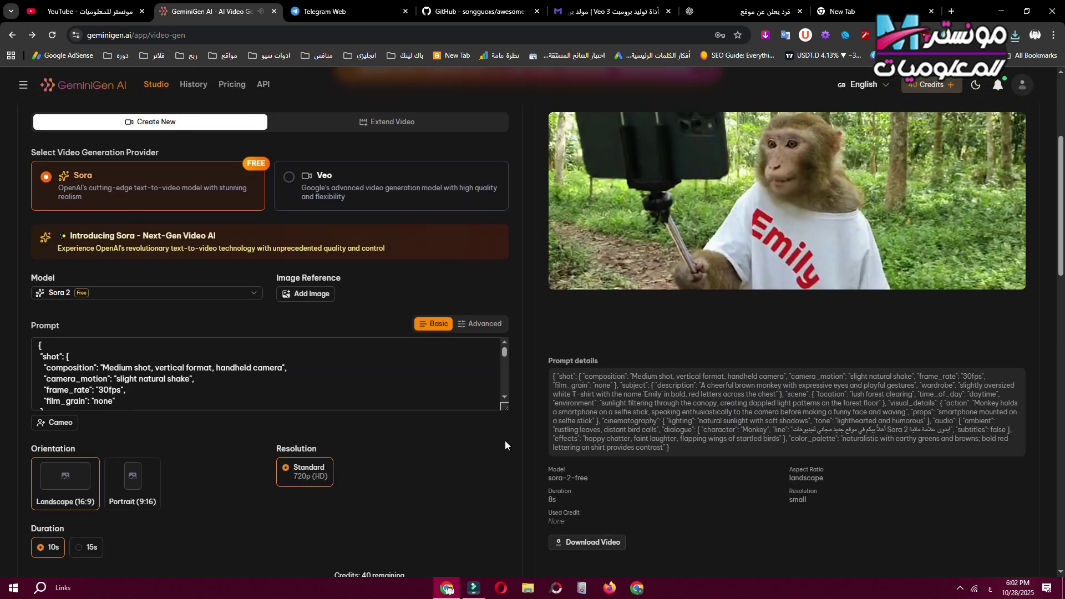
{"action": "scroll", "coordinate": [506, 445], "scroll_direction": "up", "scroll_amount": 4}
{"action": "left_click", "coordinate": [998, 85]}
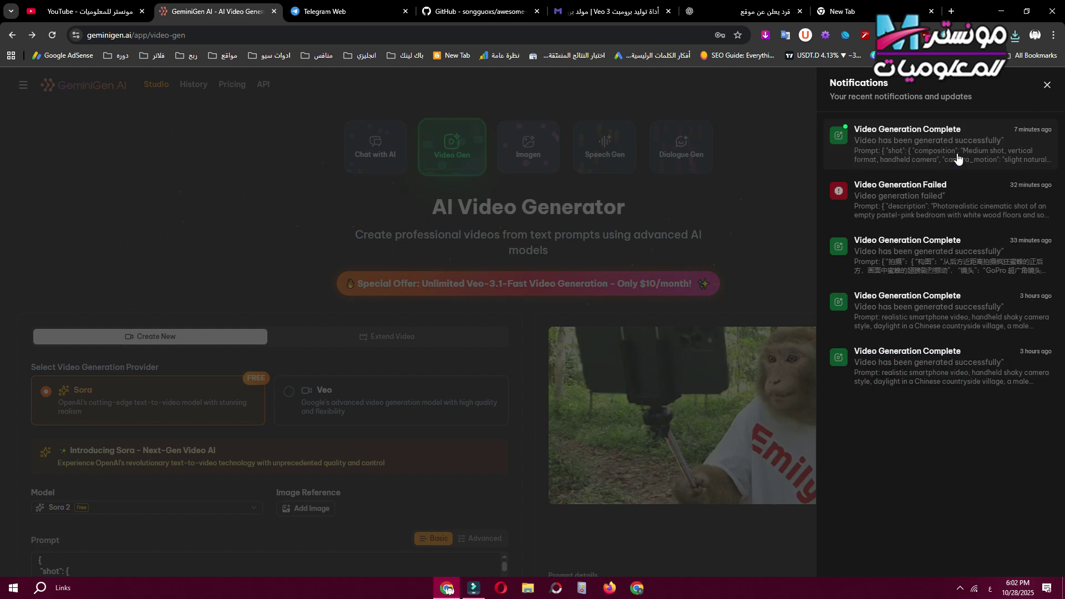
{"action": "left_click", "coordinate": [560, 391]}
{"action": "scroll", "coordinate": [413, 458], "scroll_direction": "down", "scroll_amount": 3}
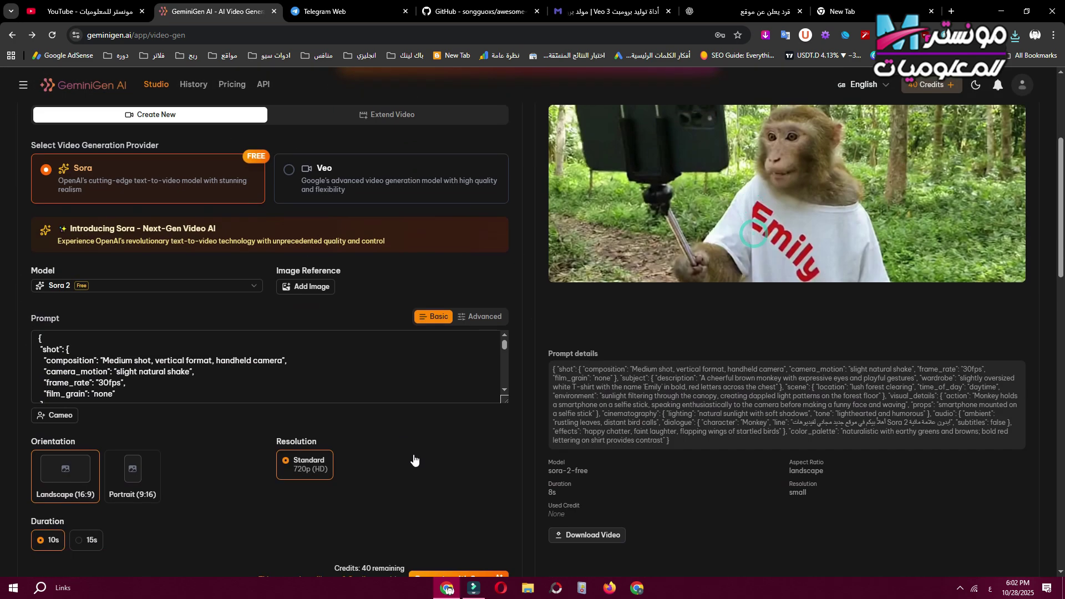
{"action": "scroll", "coordinate": [753, 448], "scroll_direction": "up", "scroll_amount": 3}
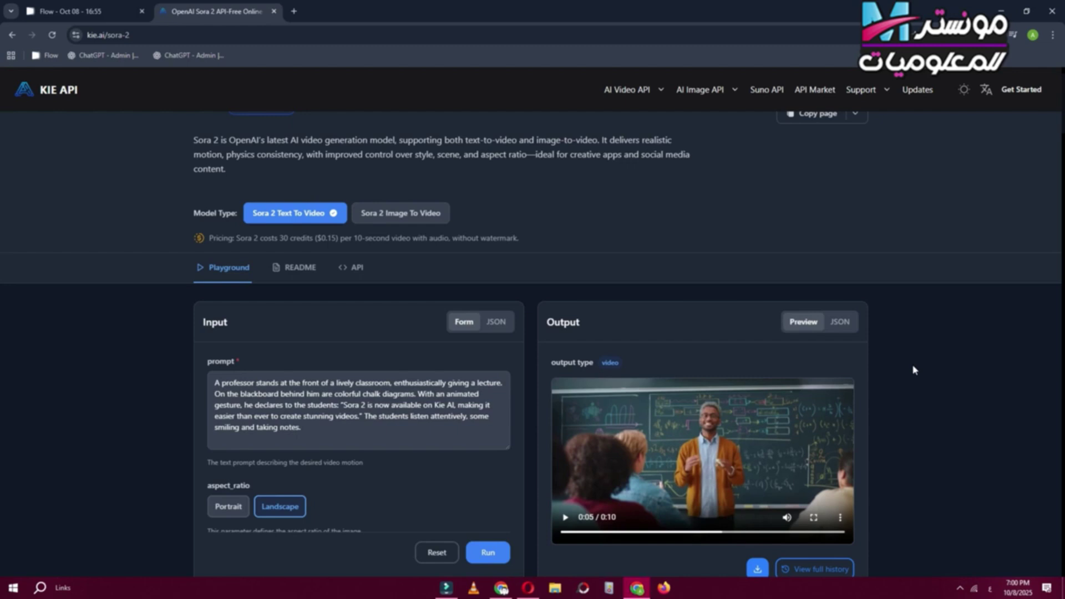
- Sign in to kie.ai with the suggested Google account and complete the human verification
{"action": "scroll", "coordinate": [989, 415], "scroll_direction": "up", "scroll_amount": 1}
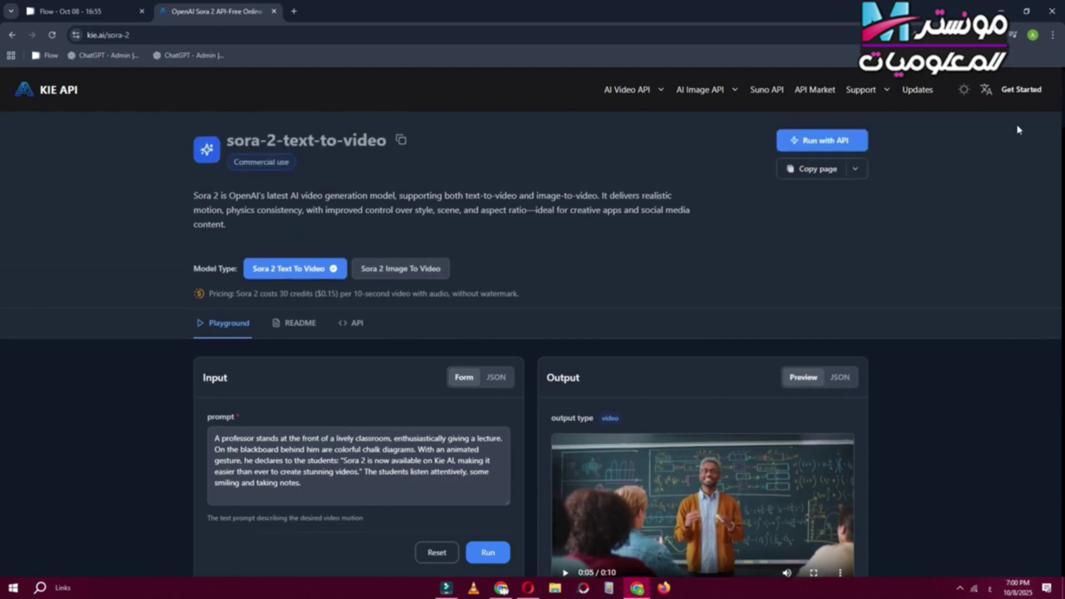
{"action": "left_click", "coordinate": [1021, 89]}
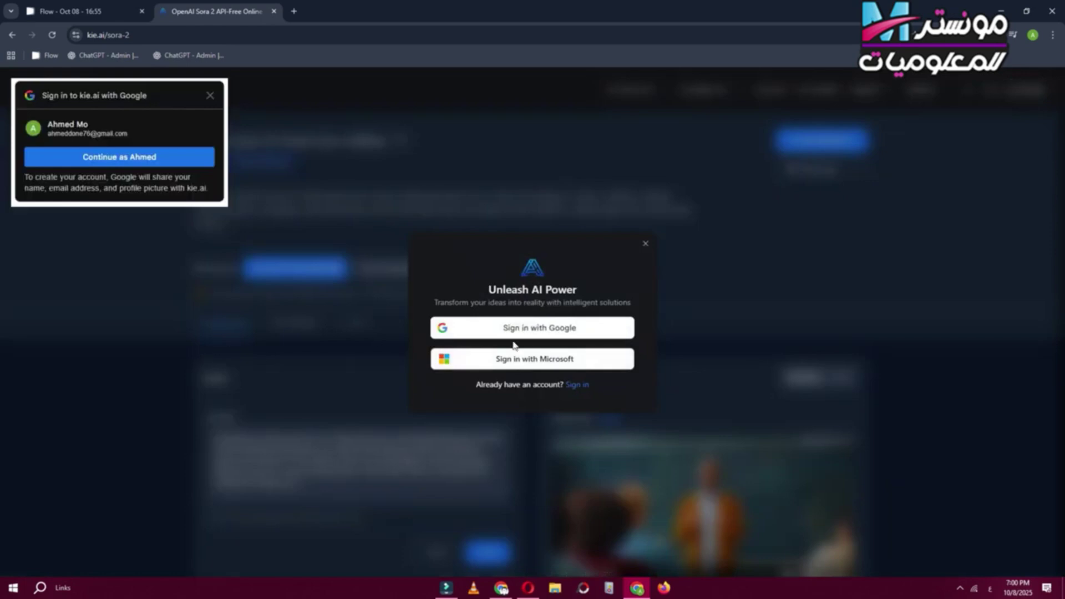
{"action": "left_click", "coordinate": [155, 157]}
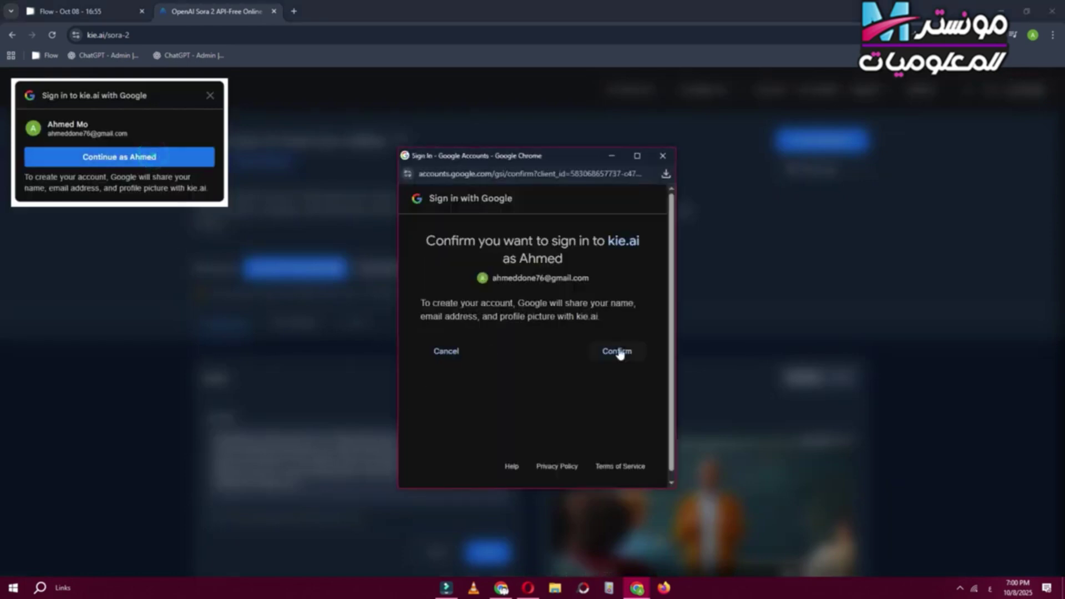
{"action": "left_click", "coordinate": [608, 353]}
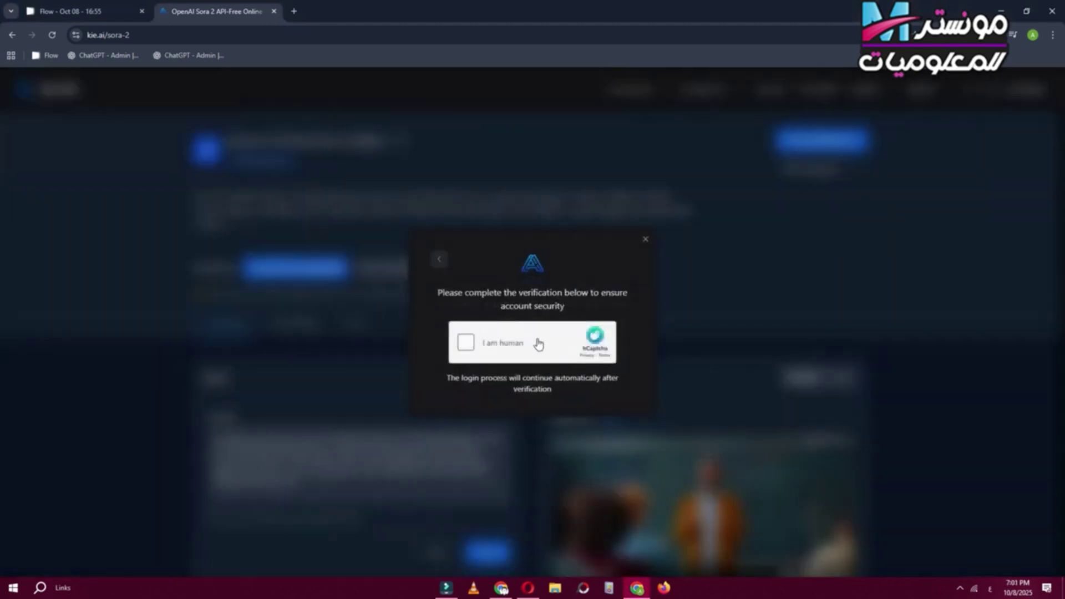
{"action": "left_click", "coordinate": [468, 344]}
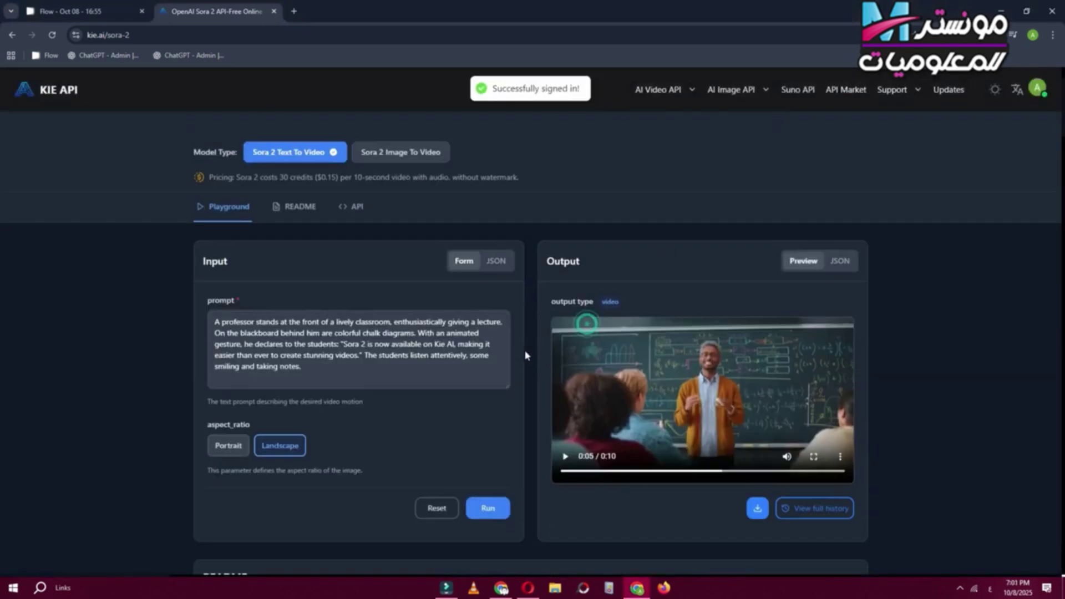
- Switch the kie.ai site to the light theme and open the account dashboard to check the remaining credits
{"action": "scroll", "coordinate": [978, 103], "scroll_direction": "down", "scroll_amount": 2}
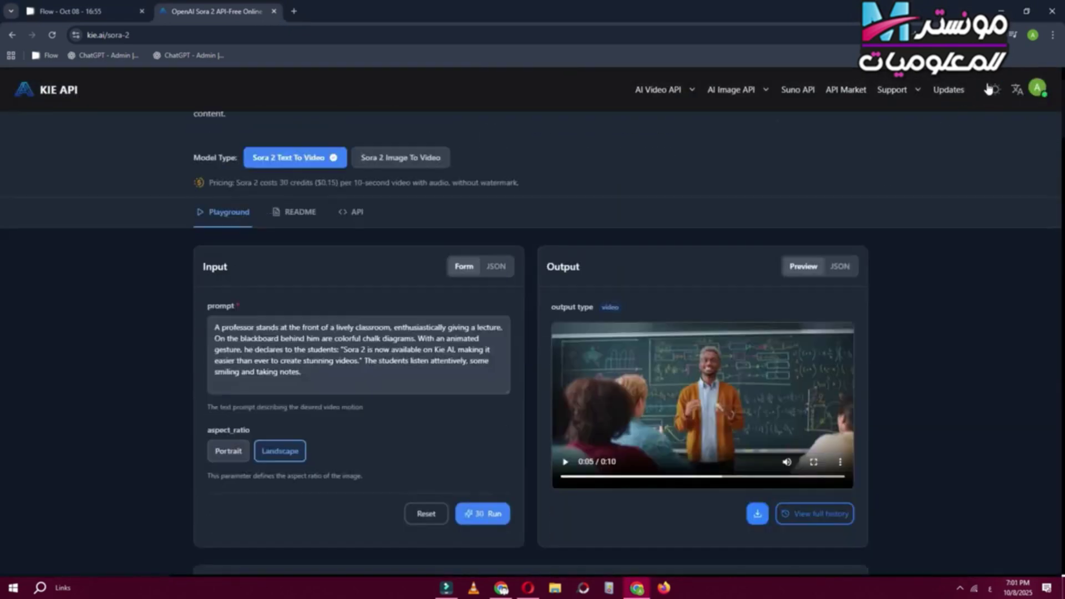
{"action": "left_click", "coordinate": [993, 90]}
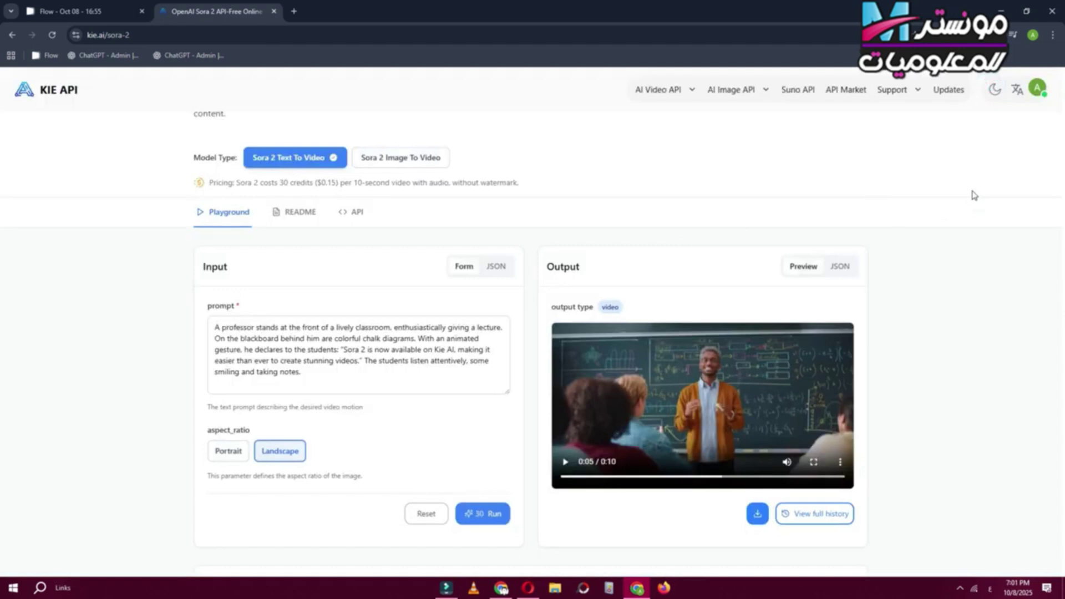
{"action": "left_click", "coordinate": [1035, 90]}
{"action": "left_click", "coordinate": [968, 143]}
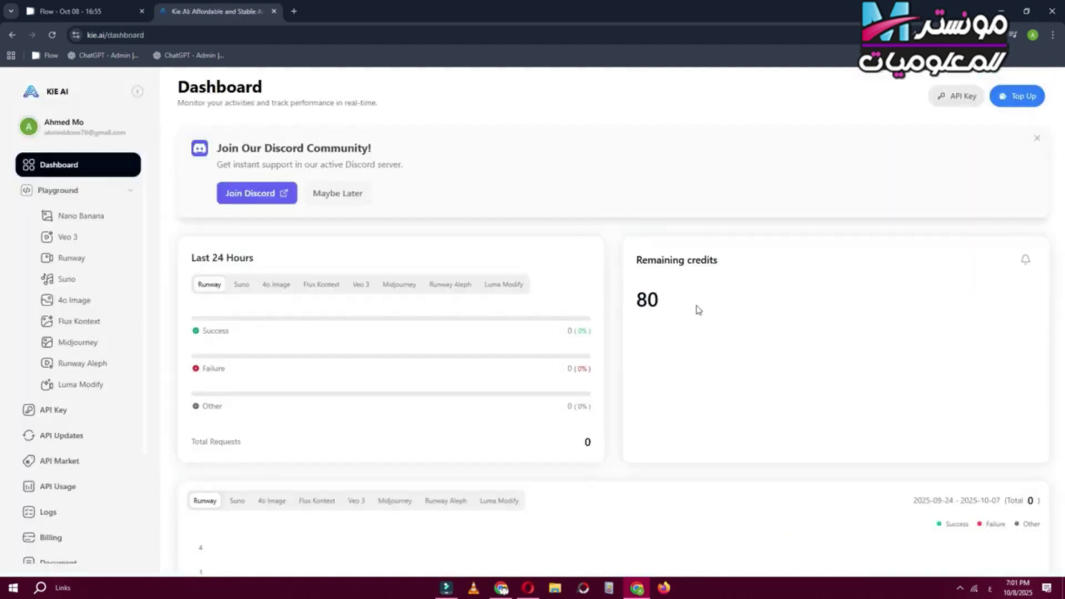
{"action": "double_click", "coordinate": [666, 300]}
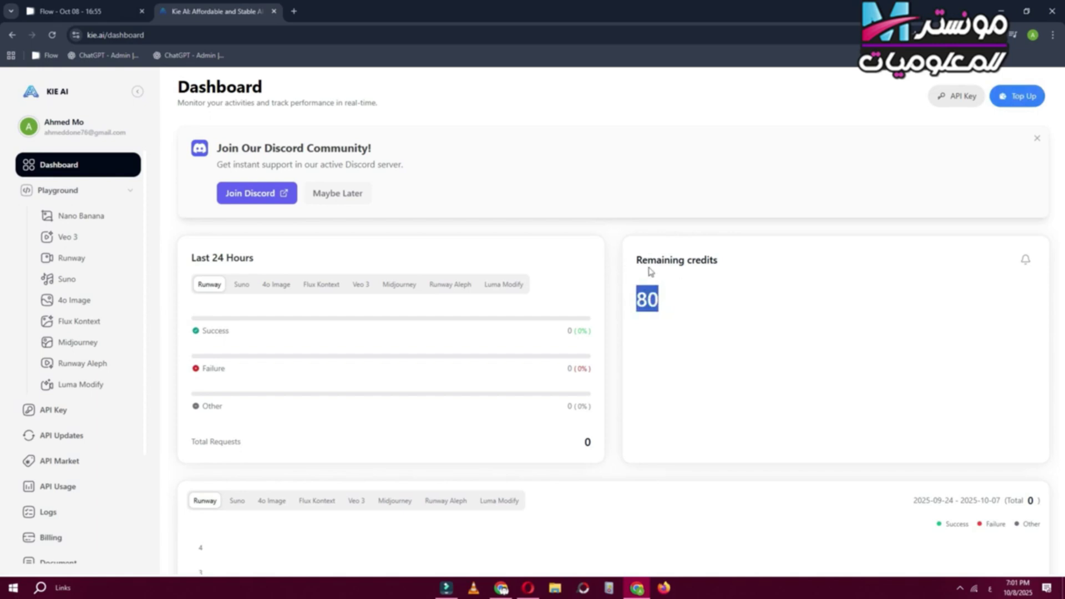
- Return to the sora-2-text-to-video page and skim through the sample classroom video in the output preview
{"action": "left_click", "coordinate": [11, 35]}
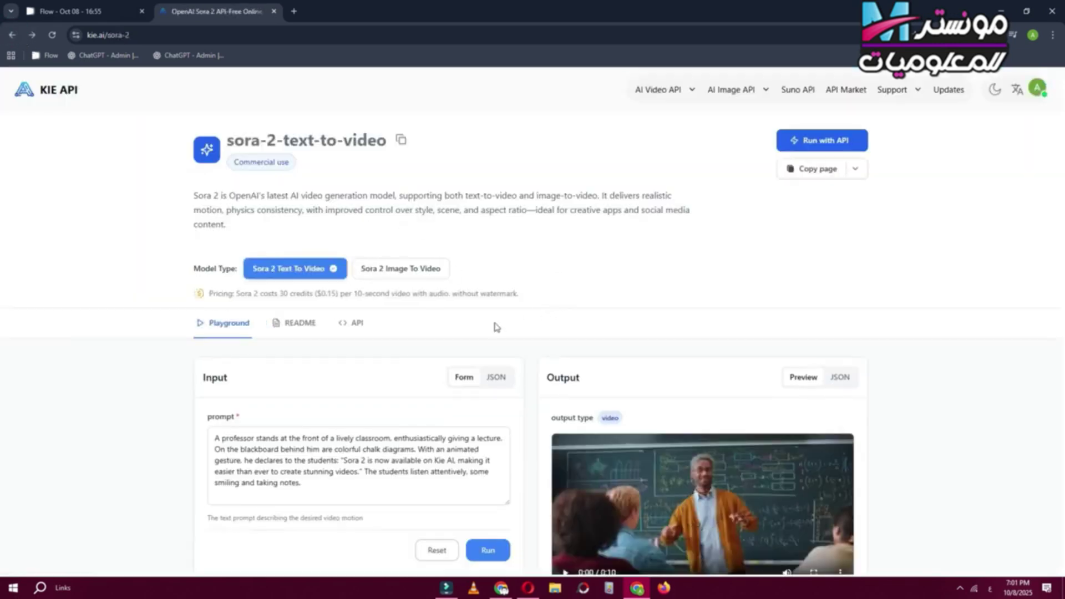
{"action": "scroll", "coordinate": [503, 318], "scroll_direction": "down", "scroll_amount": 1}
{"action": "scroll", "coordinate": [604, 313], "scroll_direction": "down", "scroll_amount": 3}
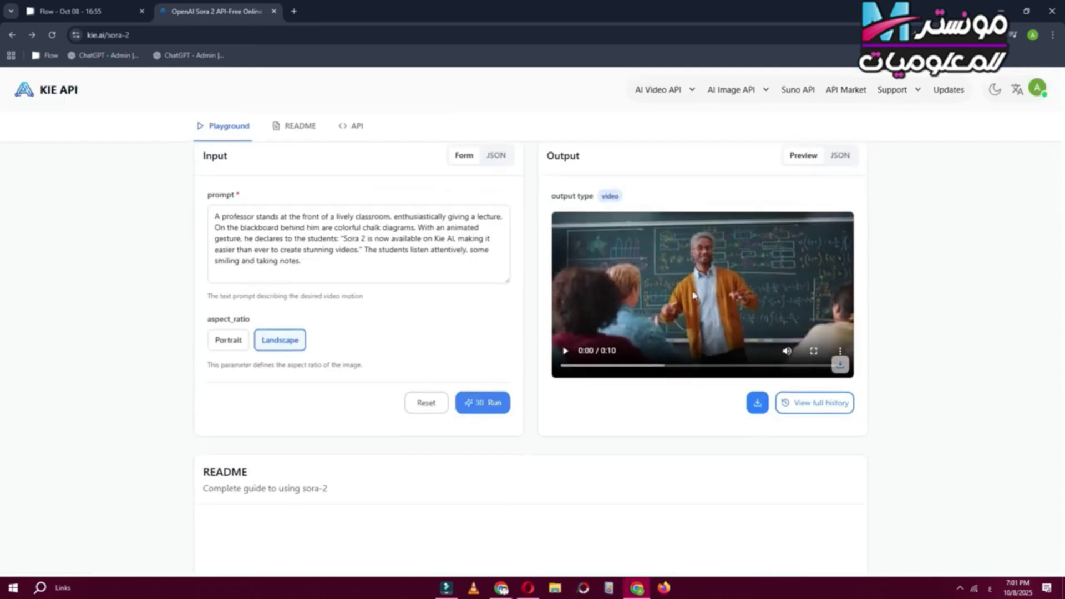
{"action": "left_click_drag", "start_coordinate": [611, 365], "coordinate": [679, 366]}
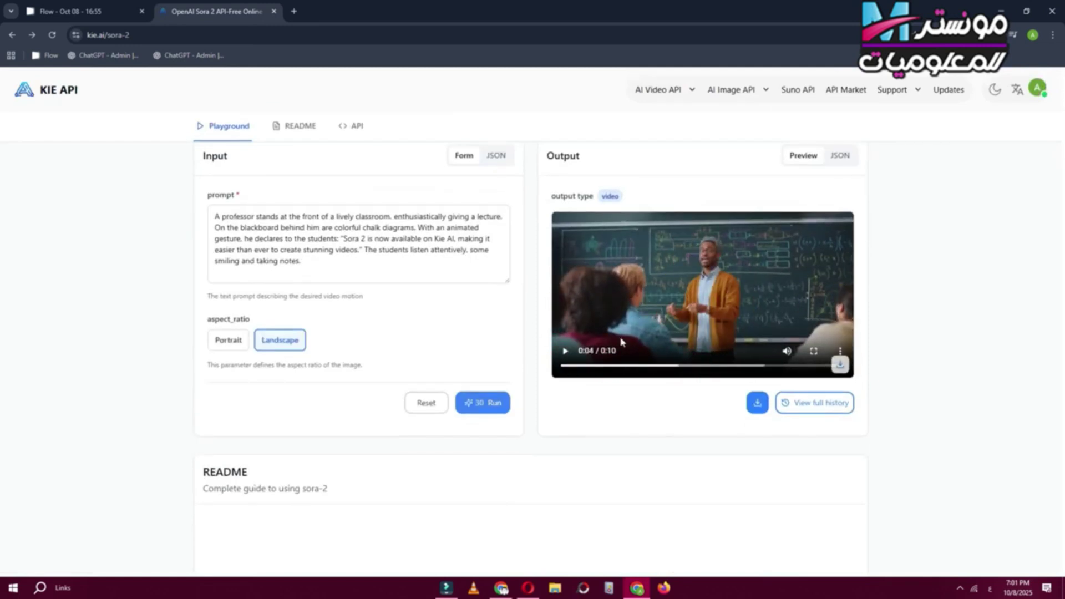
- Clear the sample professor prompt and view the input as JSON before returning to the form view
{"action": "scroll", "coordinate": [533, 335], "scroll_direction": "up", "scroll_amount": 1}
{"action": "left_click", "coordinate": [356, 319]}
{"action": "left_click_drag", "start_coordinate": [356, 320], "coordinate": [172, 268]}
{"action": "key", "text": "BackSpace"}
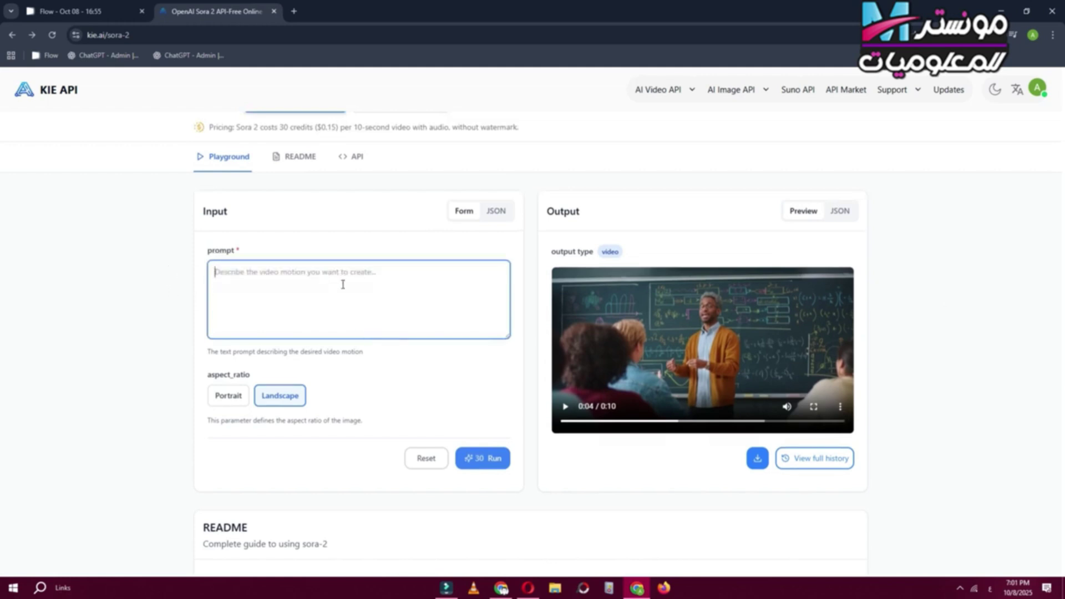
{"action": "left_click", "coordinate": [497, 215]}
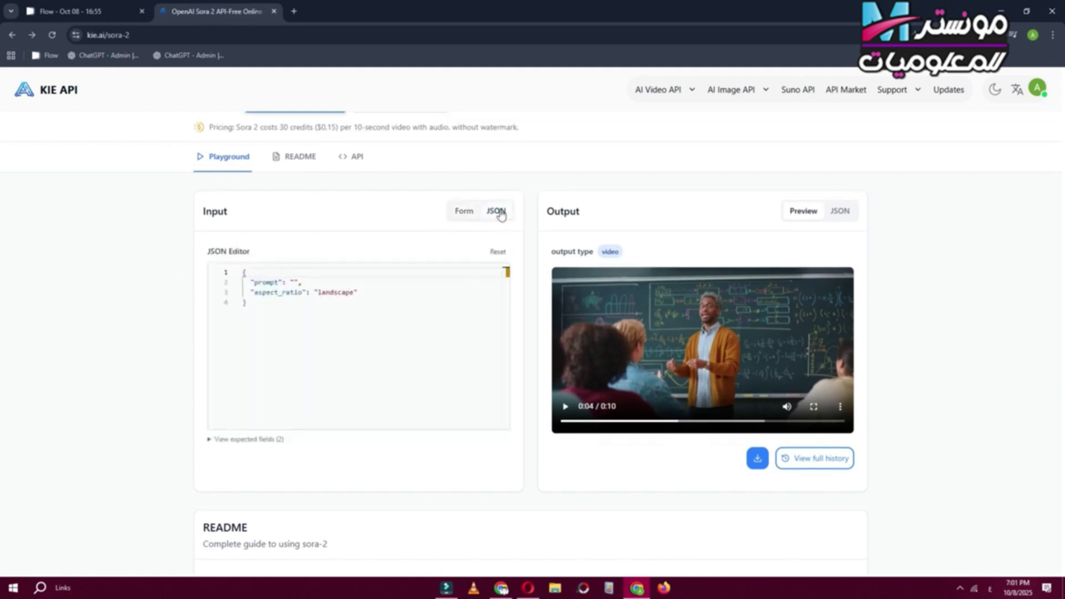
{"action": "left_click", "coordinate": [466, 213]}
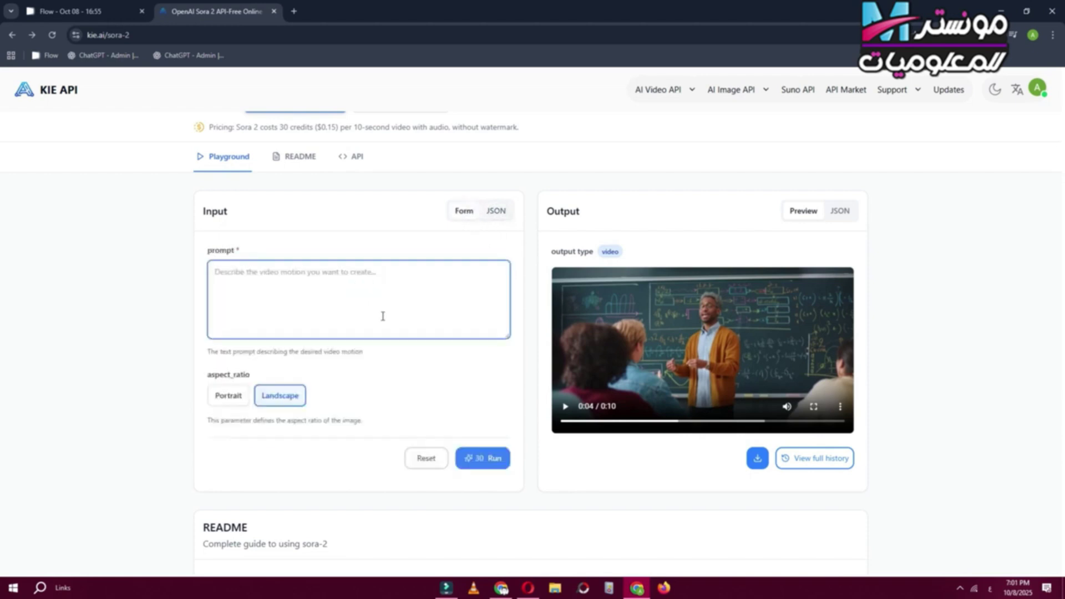
- Set the text-to-video aspect ratio to Portrait
{"action": "left_click_drag", "start_coordinate": [260, 374], "coordinate": [229, 399]}
{"action": "left_click", "coordinate": [229, 398]}
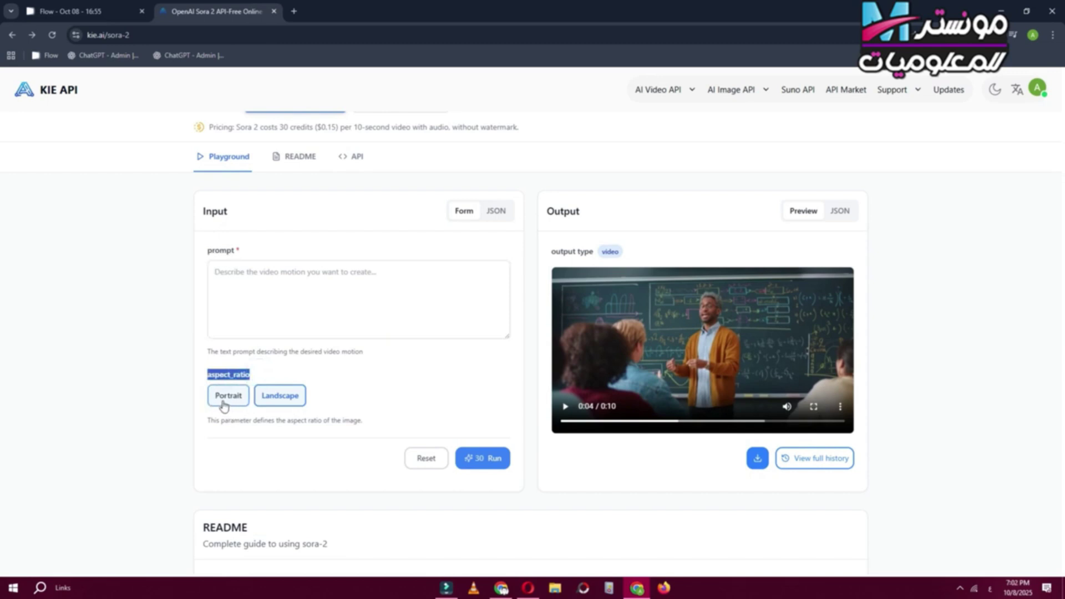
{"action": "left_click", "coordinate": [283, 398]}
{"action": "left_click", "coordinate": [217, 397]}
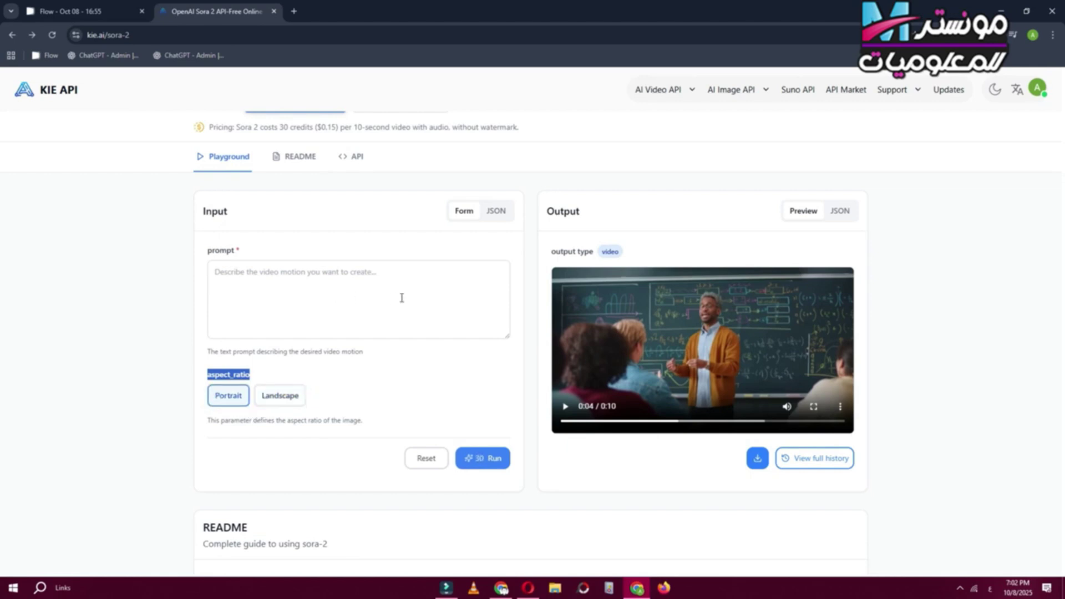
- Switch the model type to Sora 2 Image To Video and remove the sample conductor image from the input
{"action": "scroll", "coordinate": [401, 298], "scroll_direction": "up", "scroll_amount": 1}
{"action": "left_click", "coordinate": [388, 159]}
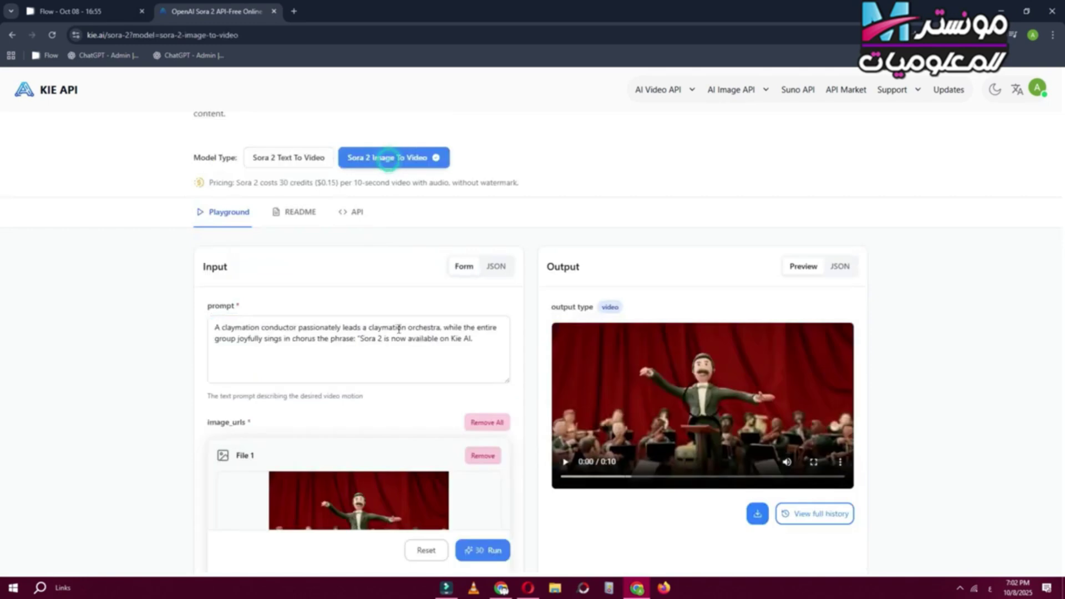
{"action": "scroll", "coordinate": [438, 355], "scroll_direction": "down", "scroll_amount": 4}
{"action": "scroll", "coordinate": [392, 386], "scroll_direction": "up", "scroll_amount": 5}
{"action": "left_click_drag", "start_coordinate": [393, 386], "coordinate": [318, 395]}
{"action": "scroll", "coordinate": [333, 395], "scroll_direction": "down", "scroll_amount": 4}
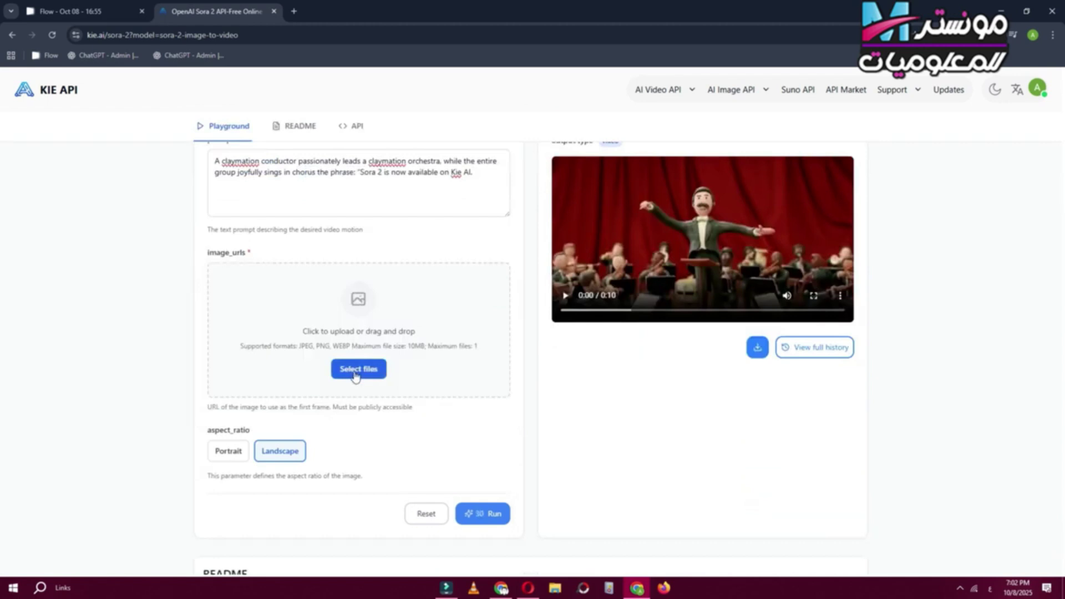
- Switch the model type to Sora 2 Text To Video and enter an Arabic prompt about two 30-year-old Egyptian men talking in a Cairo café
{"action": "scroll", "coordinate": [356, 376], "scroll_direction": "up", "scroll_amount": 1}
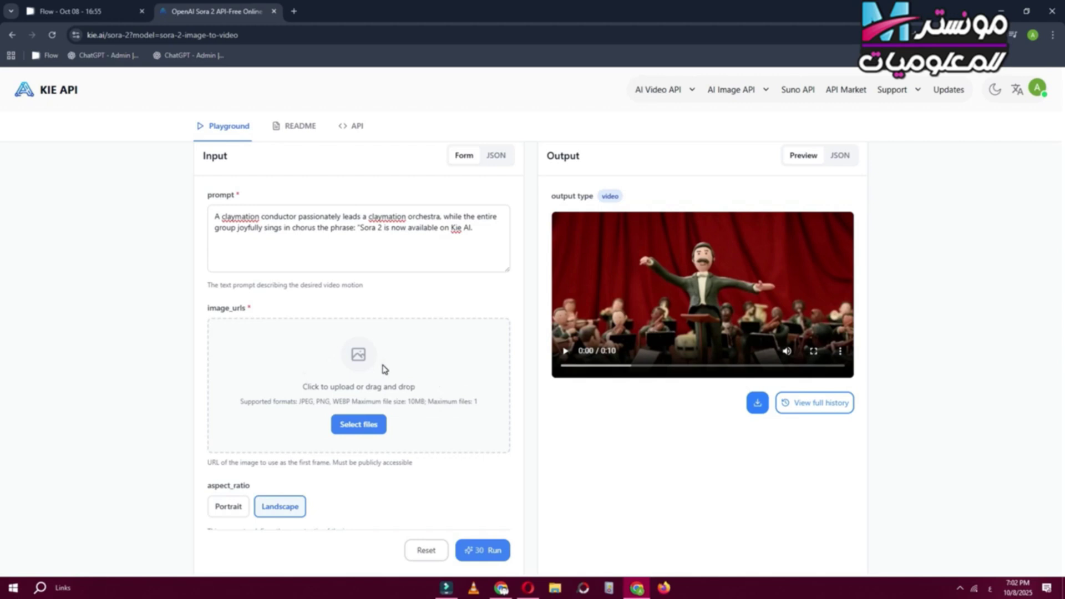
{"action": "scroll", "coordinate": [355, 380], "scroll_direction": "up", "scroll_amount": 2}
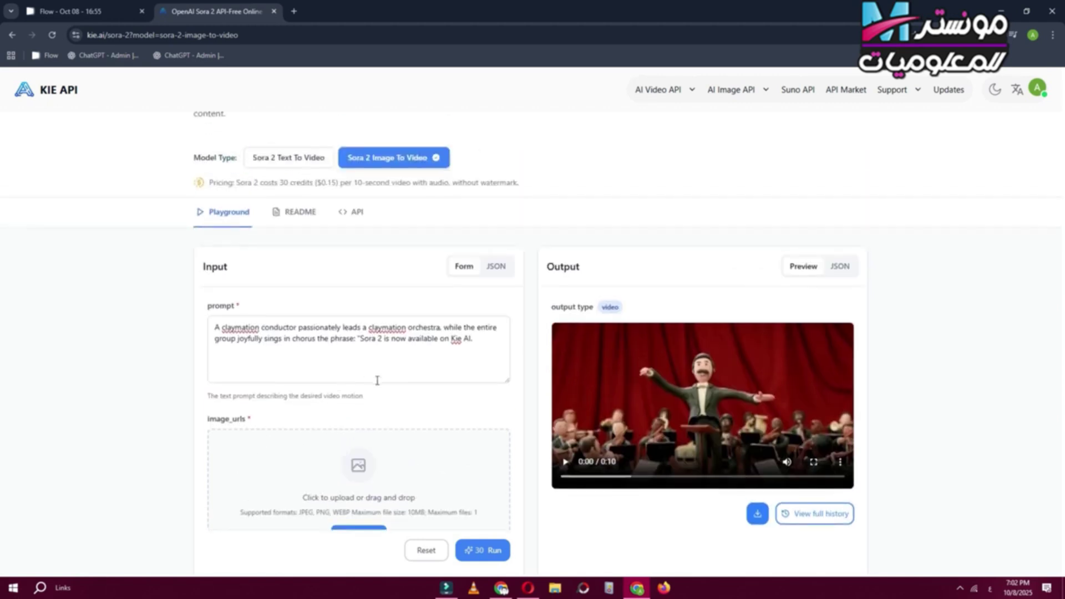
{"action": "left_click_drag", "start_coordinate": [495, 348], "coordinate": [157, 316]}
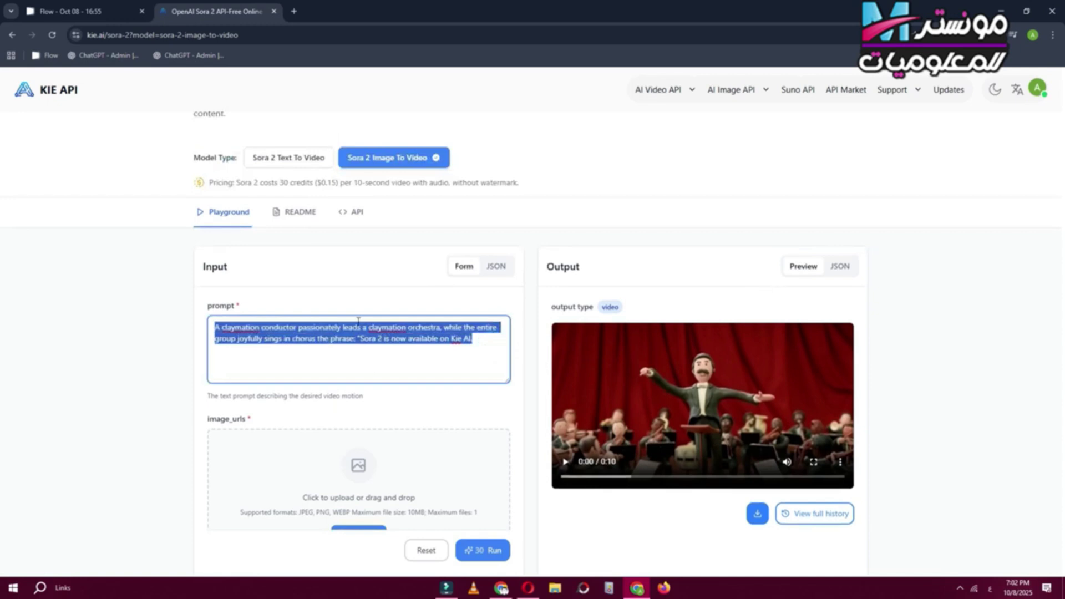
{"action": "left_click", "coordinate": [277, 160]}
{"action": "left_click", "coordinate": [288, 335]}
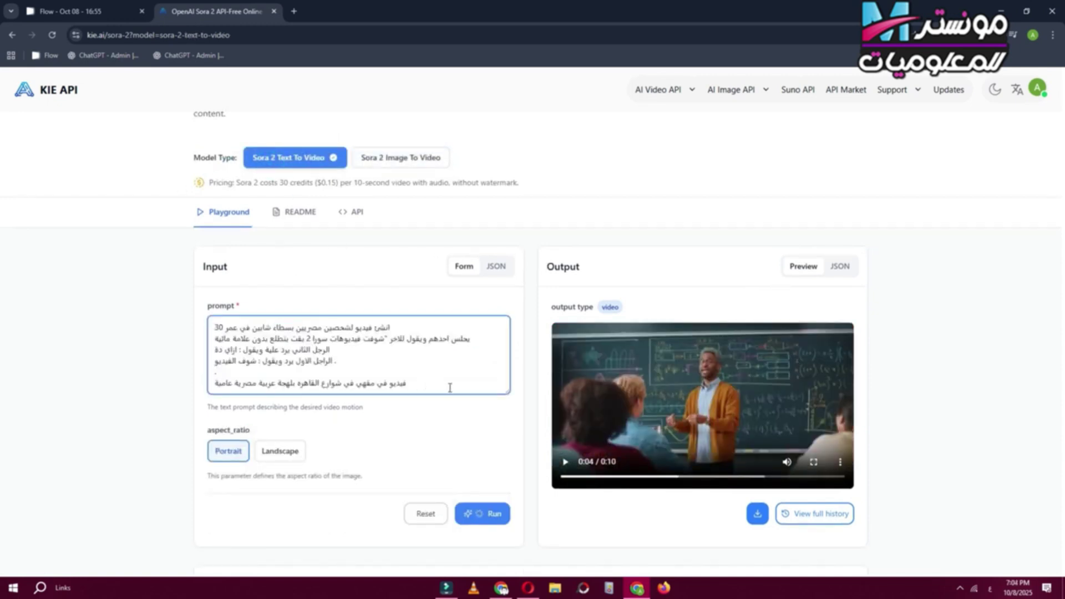
- Run the text-to-video generation with the Arabic café prompt in Portrait aspect ratio
{"action": "left_click_drag", "start_coordinate": [444, 386], "coordinate": [213, 325]}
{"action": "left_click", "coordinate": [364, 357]}
{"action": "left_click", "coordinate": [465, 505]}
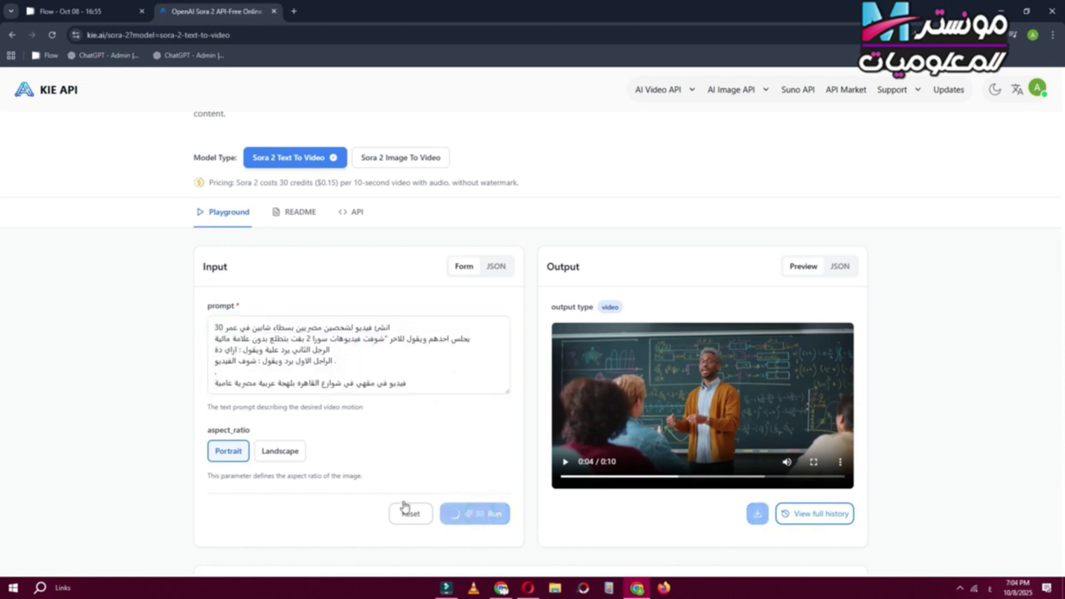
- Compare the Landscape and Portrait aspect ratio options and leave Landscape selected
{"action": "left_click", "coordinate": [280, 451]}
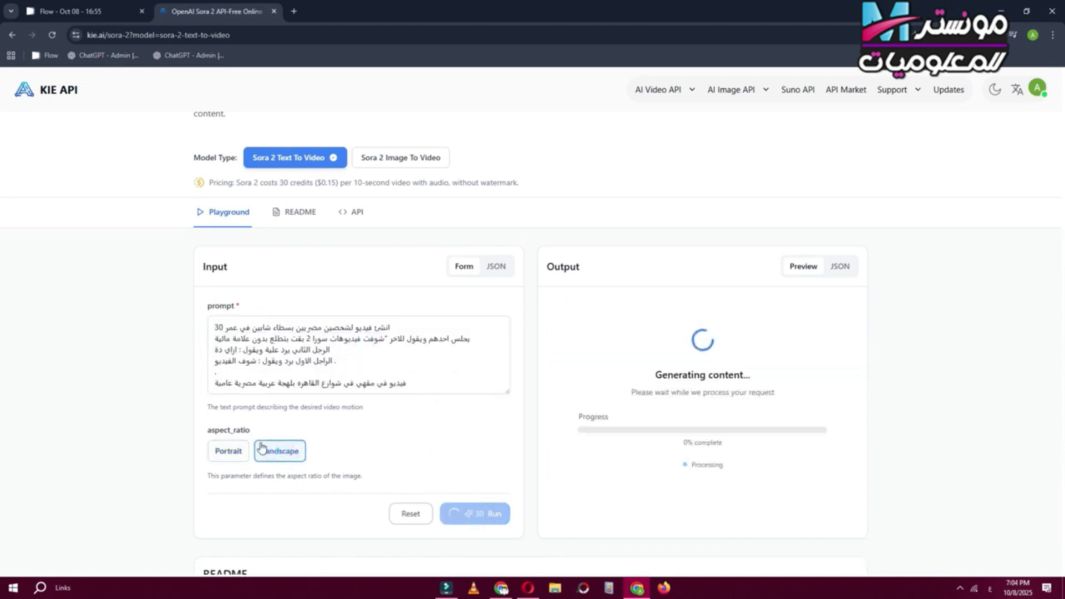
{"action": "left_click", "coordinate": [223, 452]}
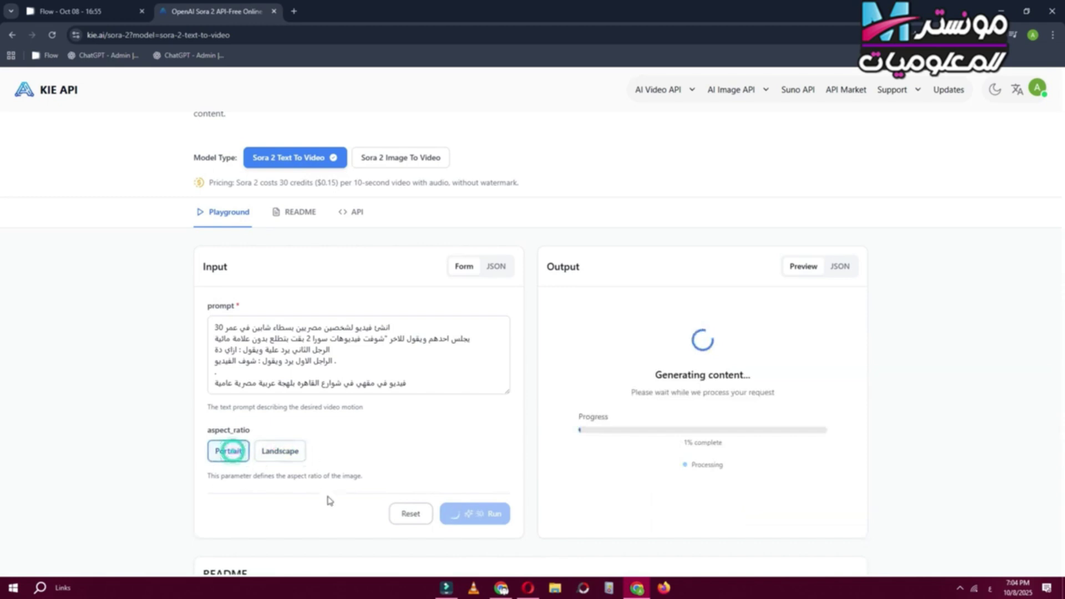
{"action": "left_click", "coordinate": [292, 456]}
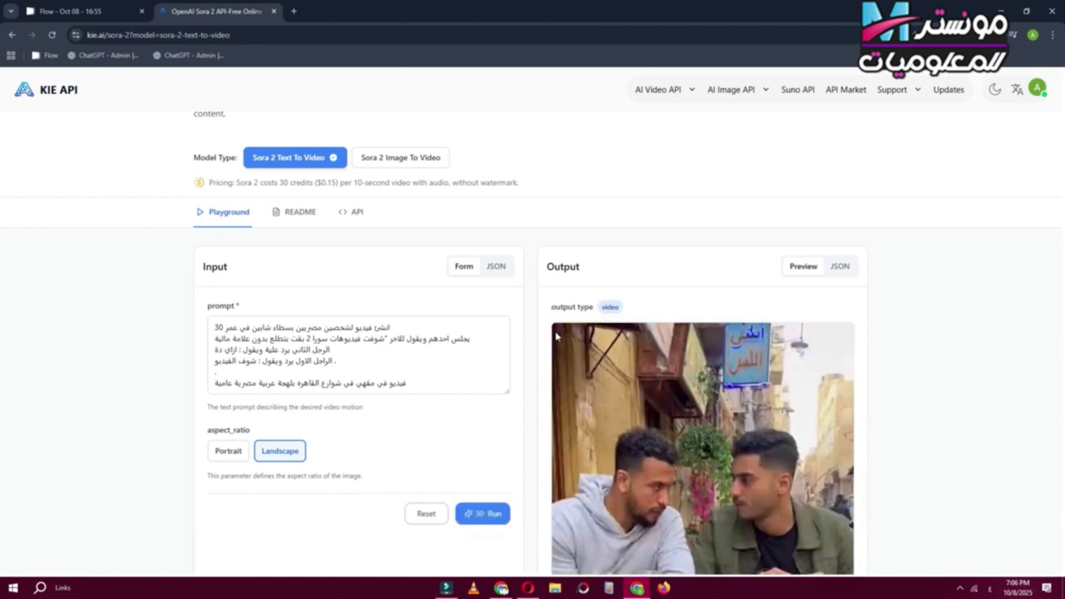
- Download the generated café video from the output preview
{"action": "scroll", "coordinate": [556, 336], "scroll_direction": "down", "scroll_amount": 6}
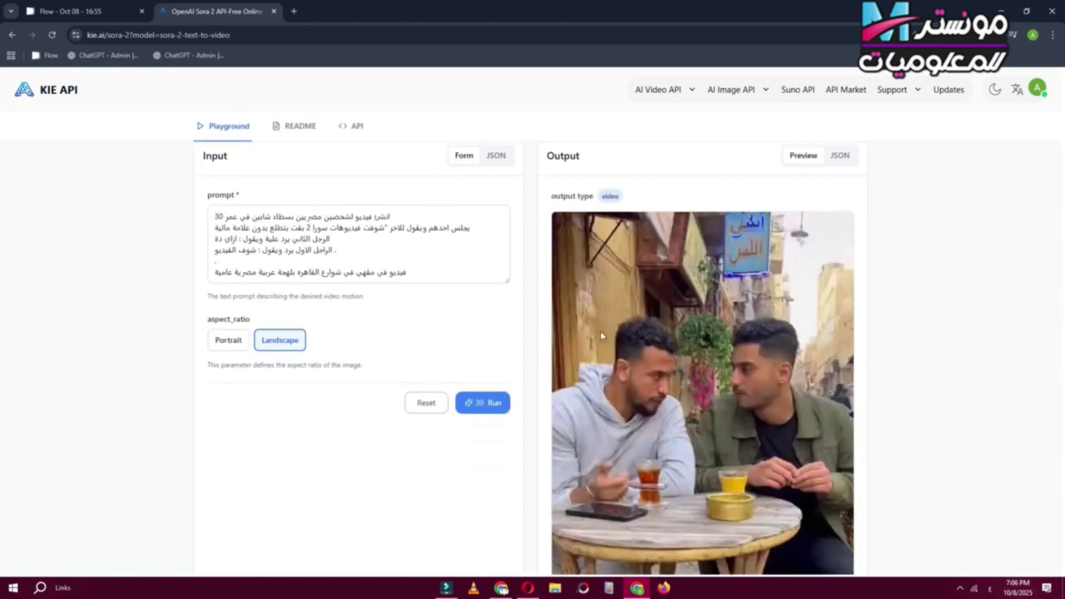
{"action": "left_click", "coordinate": [841, 415]}
{"action": "scroll", "coordinate": [565, 474], "scroll_direction": "up", "scroll_amount": 1}
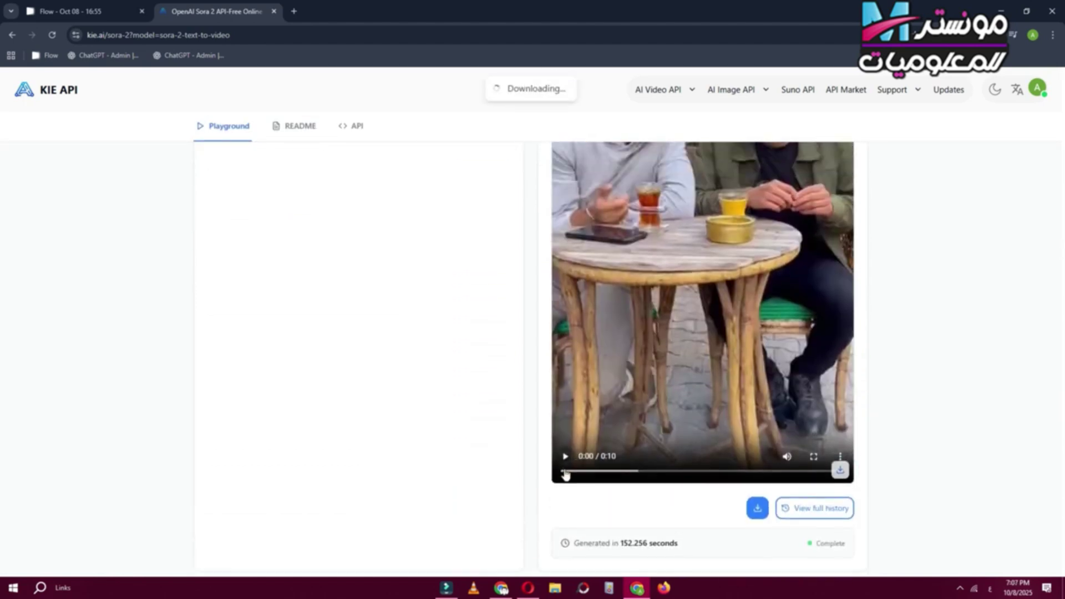
- Play the generated café video in the output preview to check the speech and the absence of a watermark
{"action": "left_click", "coordinate": [565, 458]}
{"action": "scroll", "coordinate": [897, 439], "scroll_direction": "up", "scroll_amount": 4}
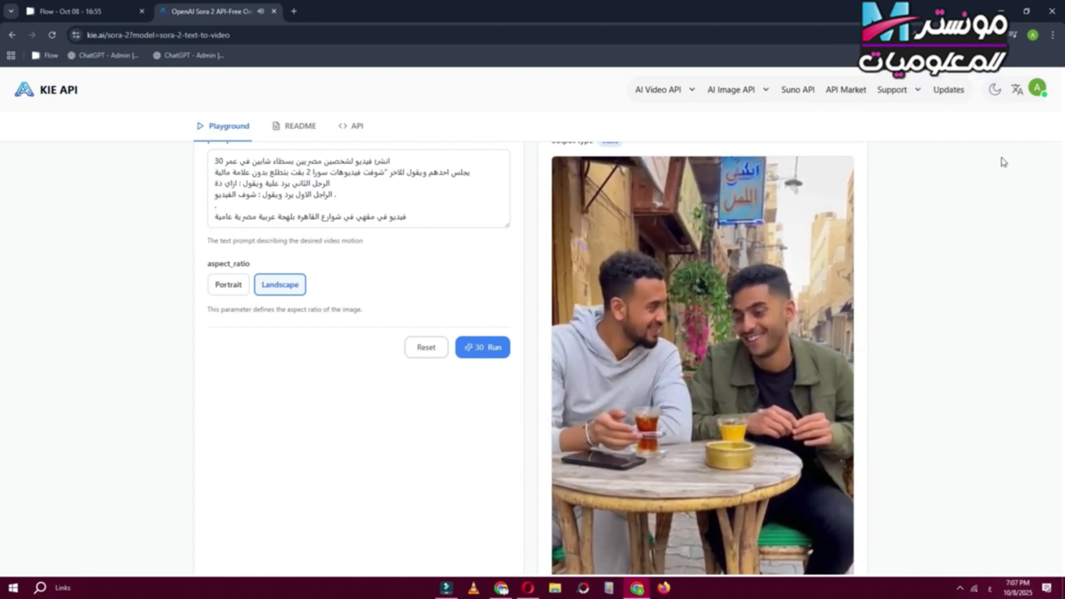
{"action": "scroll", "coordinate": [683, 392], "scroll_direction": "down", "scroll_amount": 5}
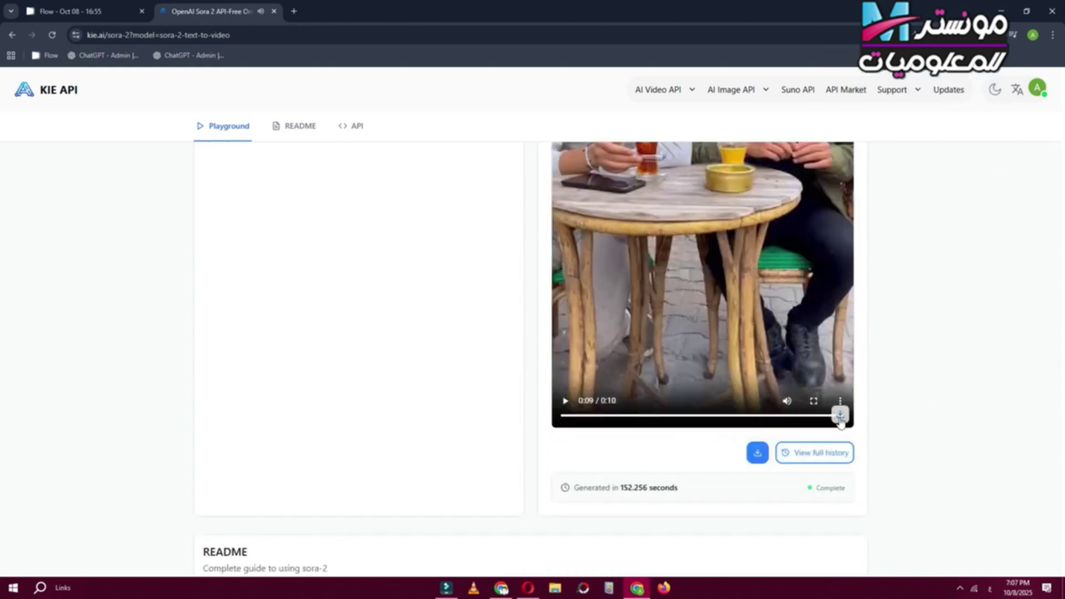
{"action": "scroll", "coordinate": [835, 444], "scroll_direction": "up", "scroll_amount": 2}
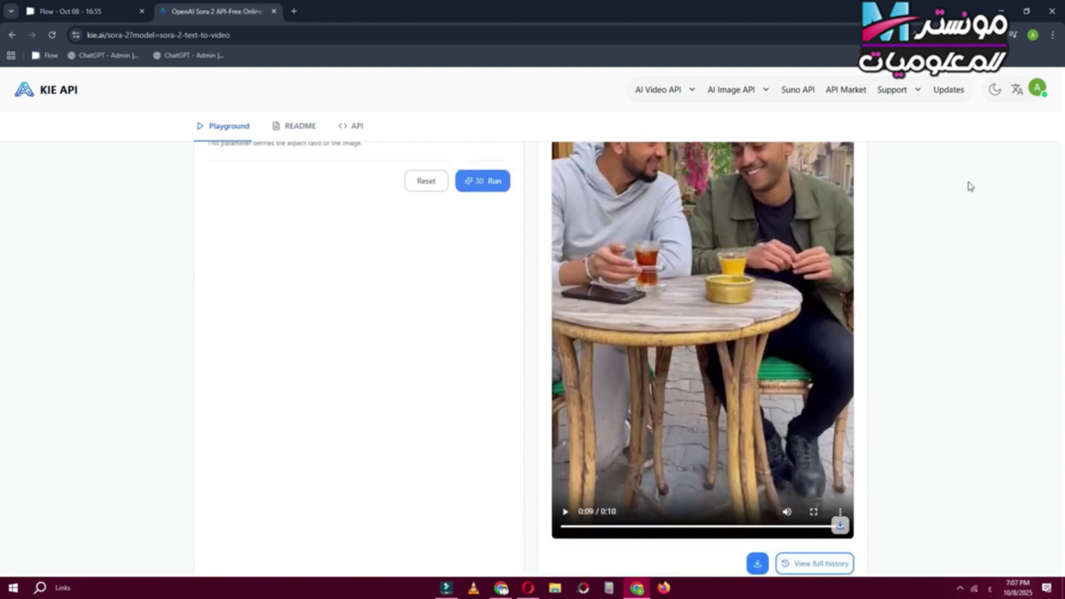
- Open the downloaded café video in VLC media player, pause and scrub through it, and close the player
{"action": "left_click", "coordinate": [1013, 35]}
{"action": "left_click", "coordinate": [918, 88]}
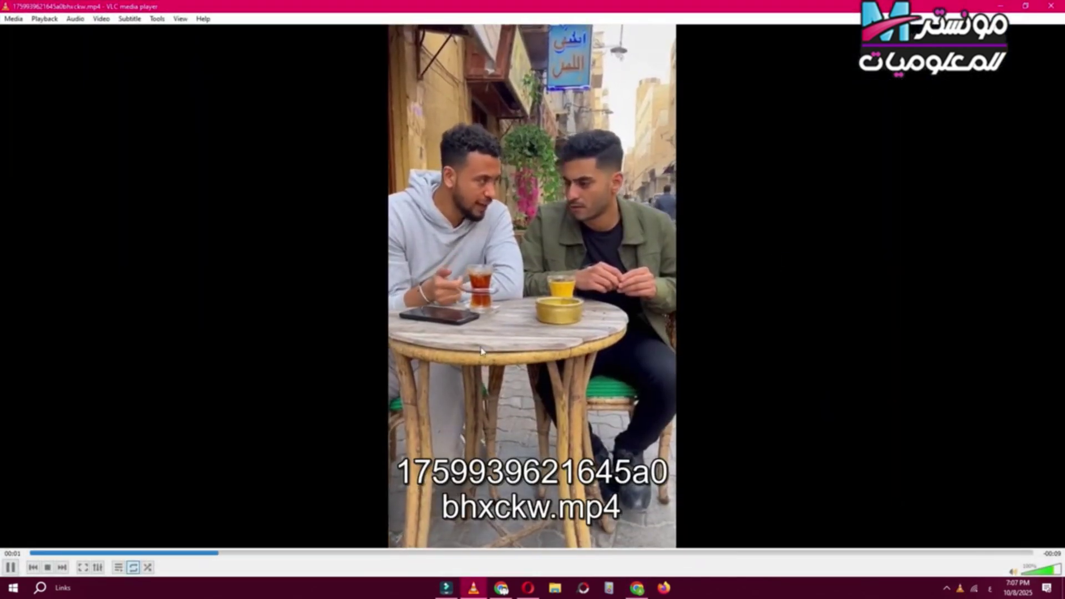
{"action": "key", "text": "space"}
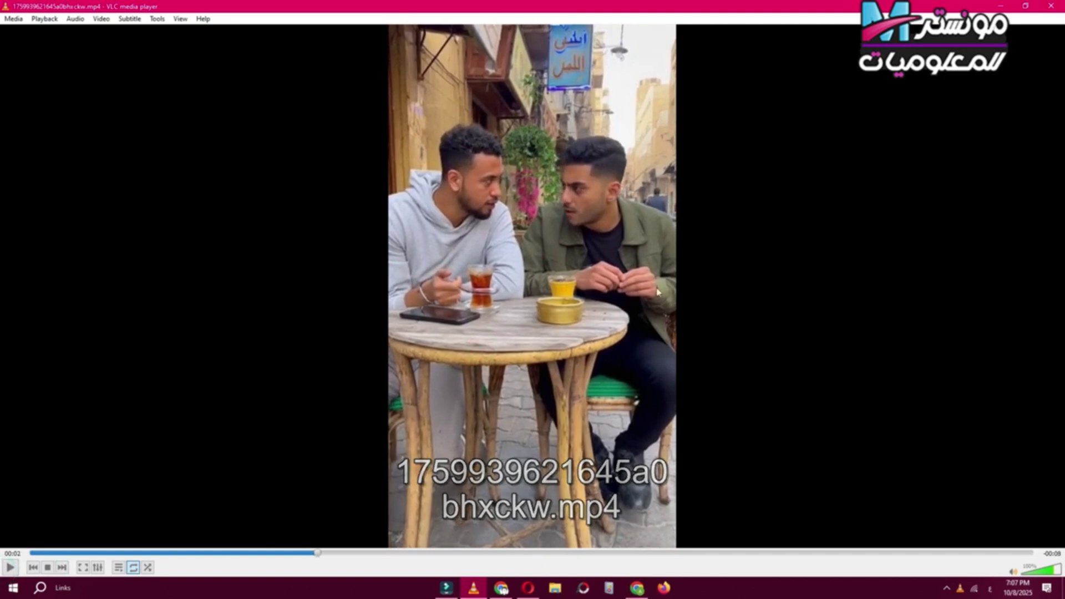
{"action": "left_click_drag", "start_coordinate": [433, 553], "coordinate": [289, 553]}
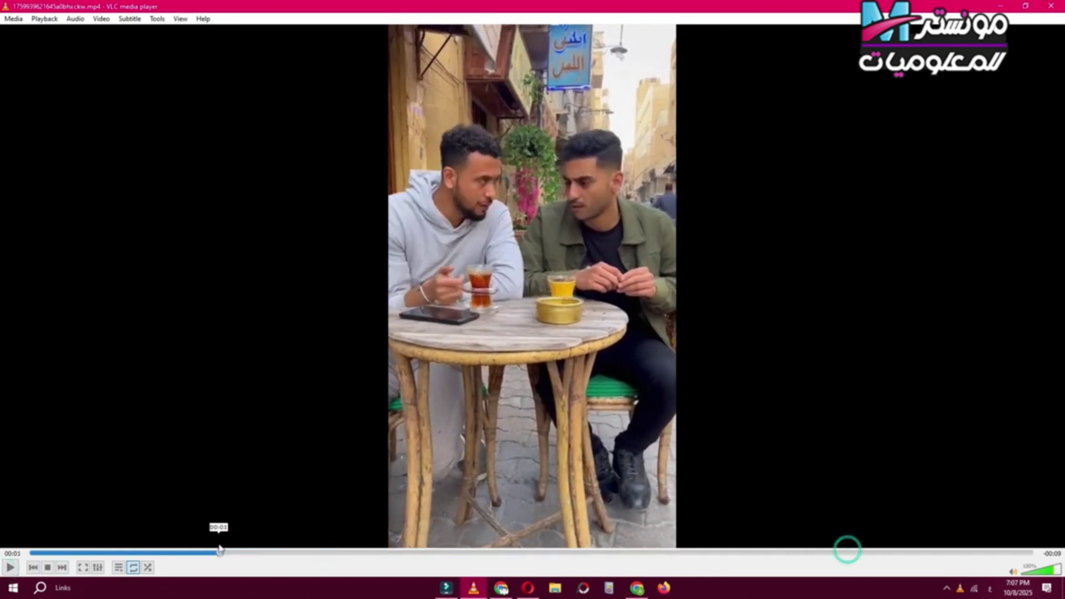
{"action": "left_click", "coordinate": [1060, 5]}
- Look through the list of AI Video API models offered on the site
{"action": "scroll", "coordinate": [812, 275], "scroll_direction": "up", "scroll_amount": 6}
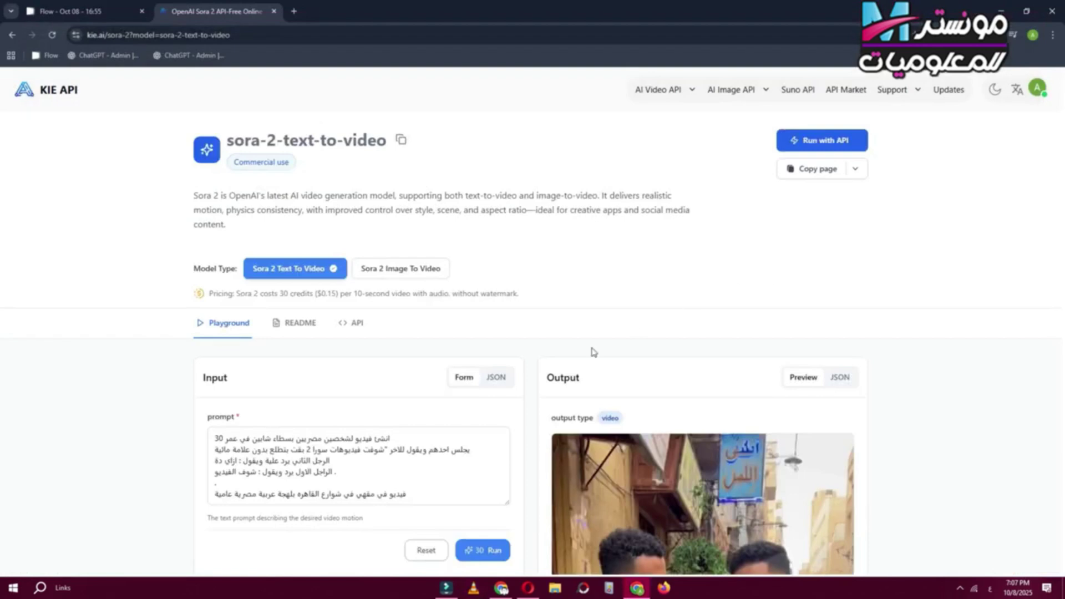
{"action": "scroll", "coordinate": [534, 360], "scroll_direction": "down", "scroll_amount": 2}
{"action": "mouse_move", "coordinate": [679, 125]}
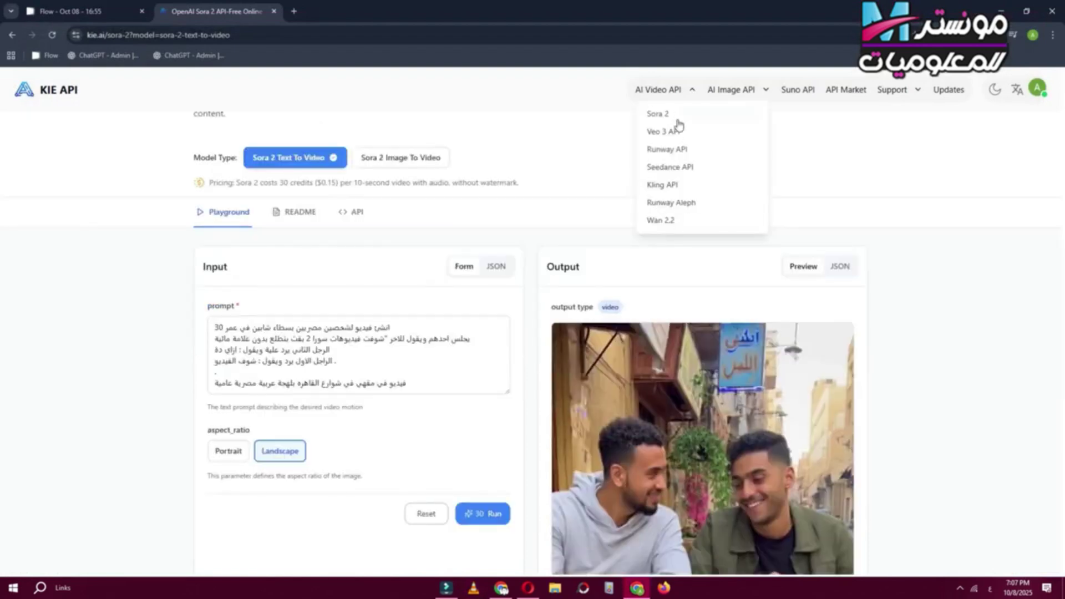
{"action": "left_click", "coordinate": [668, 90]}
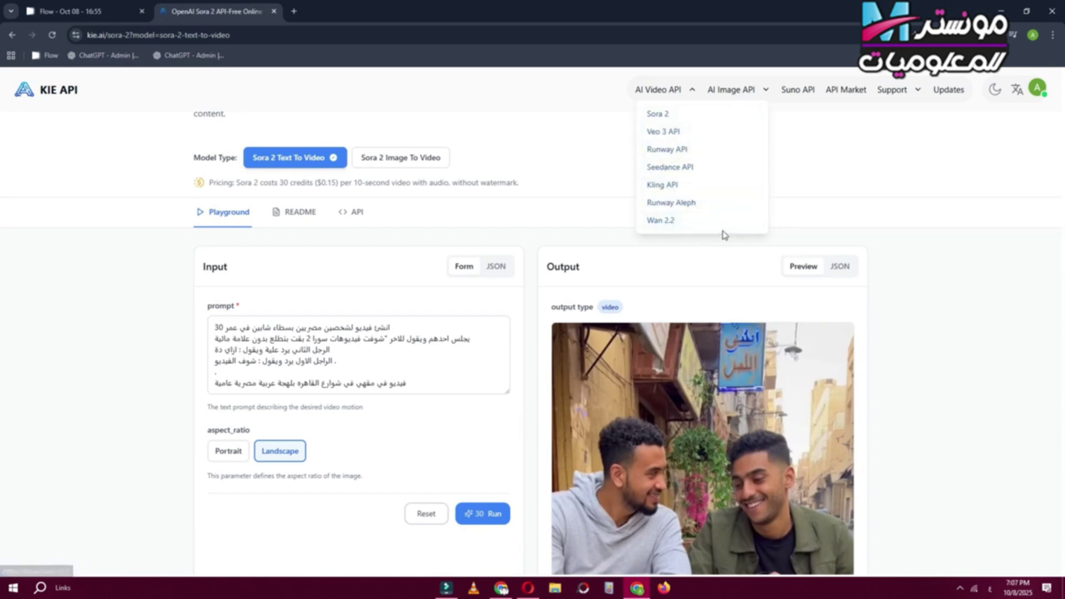
{"action": "left_click", "coordinate": [650, 90]}
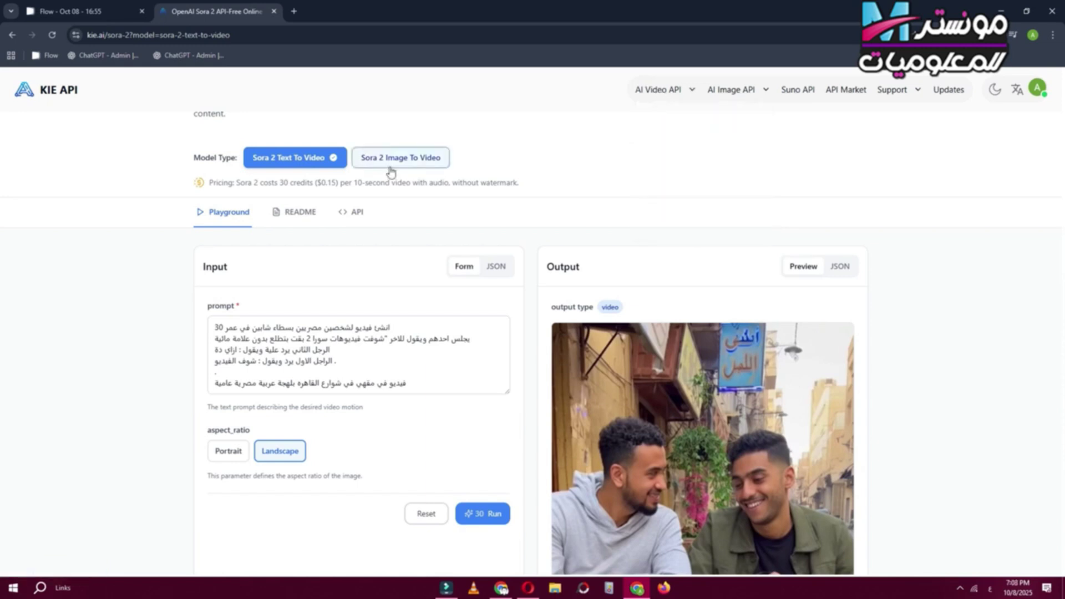
- Switch the model type to Sora 2 Image To Video and upload the channel logo as the first-frame image
{"action": "left_click", "coordinate": [391, 172]}
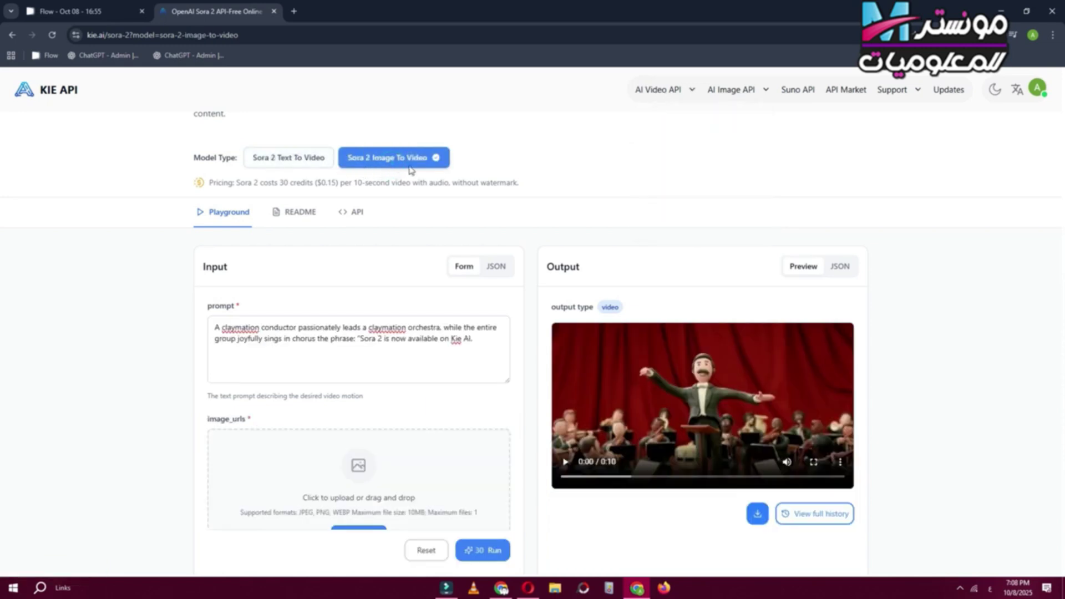
{"action": "scroll", "coordinate": [446, 192], "scroll_direction": "down", "scroll_amount": 4}
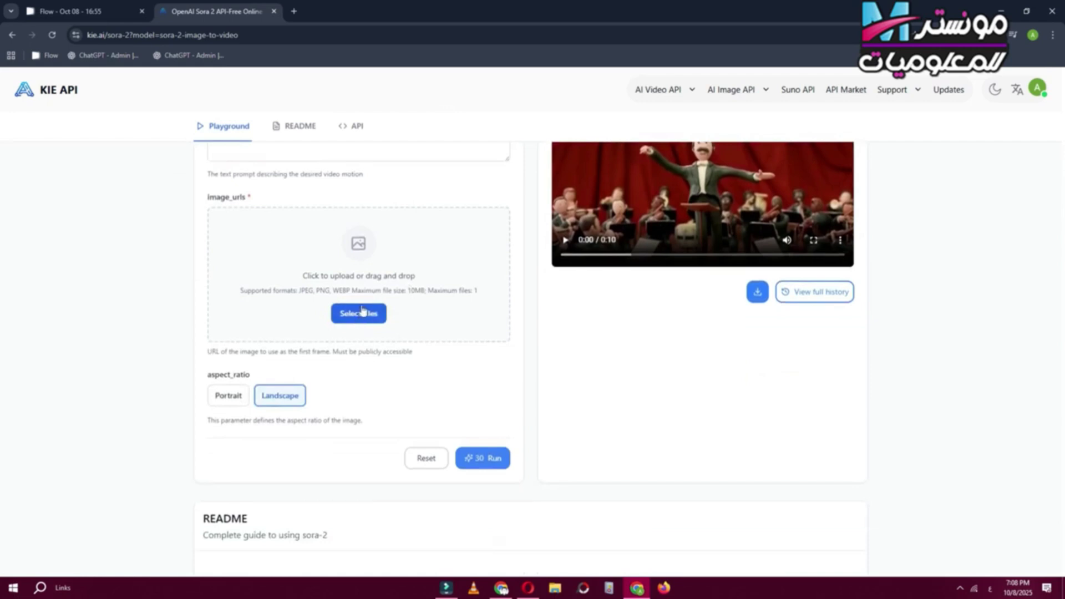
{"action": "left_click", "coordinate": [358, 314]}
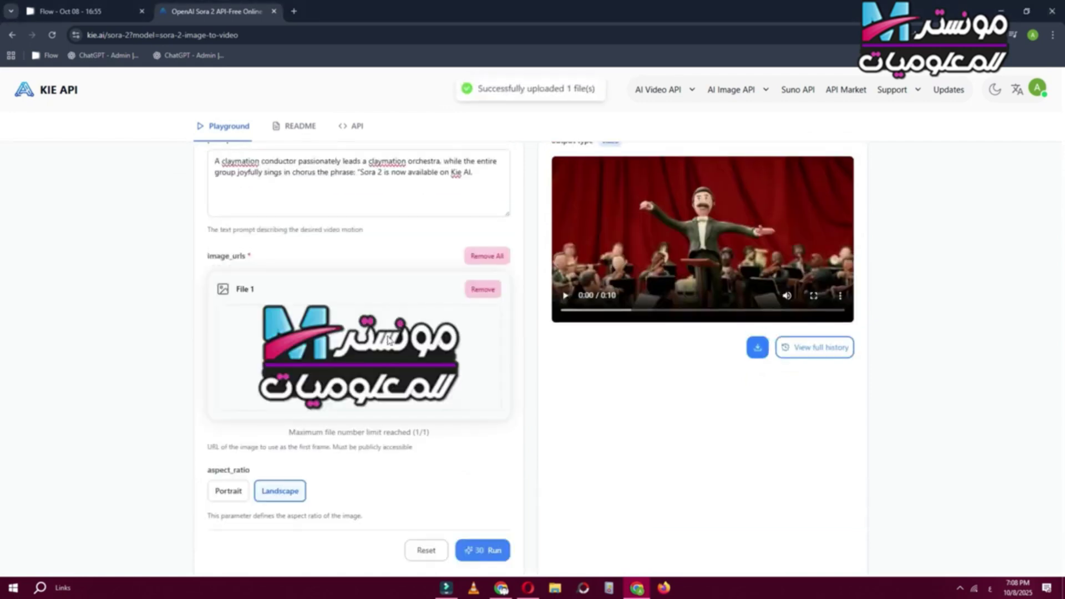
- Replace the claymation conductor prompt with a neon energy-burst prompt ending in a centered reveal of the uploaded logo
{"action": "scroll", "coordinate": [338, 363], "scroll_direction": "up", "scroll_amount": 3}
{"action": "left_click_drag", "start_coordinate": [215, 327], "coordinate": [360, 363]}
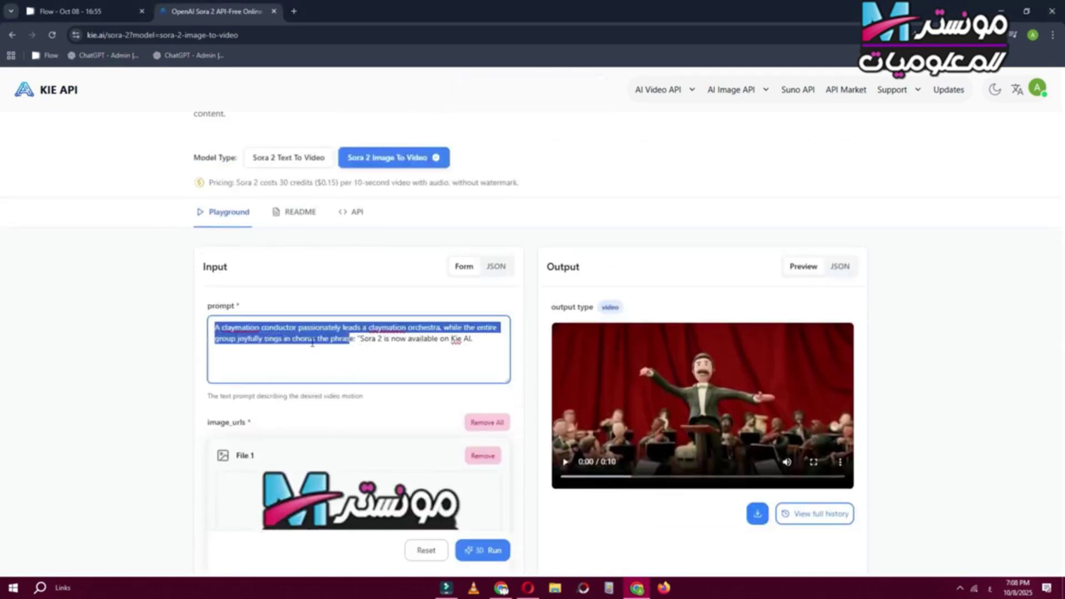
{"action": "left_click", "coordinate": [397, 346]}
{"action": "key", "text": "ctrl+a"}
{"action": "key", "text": "ctrl+v"}
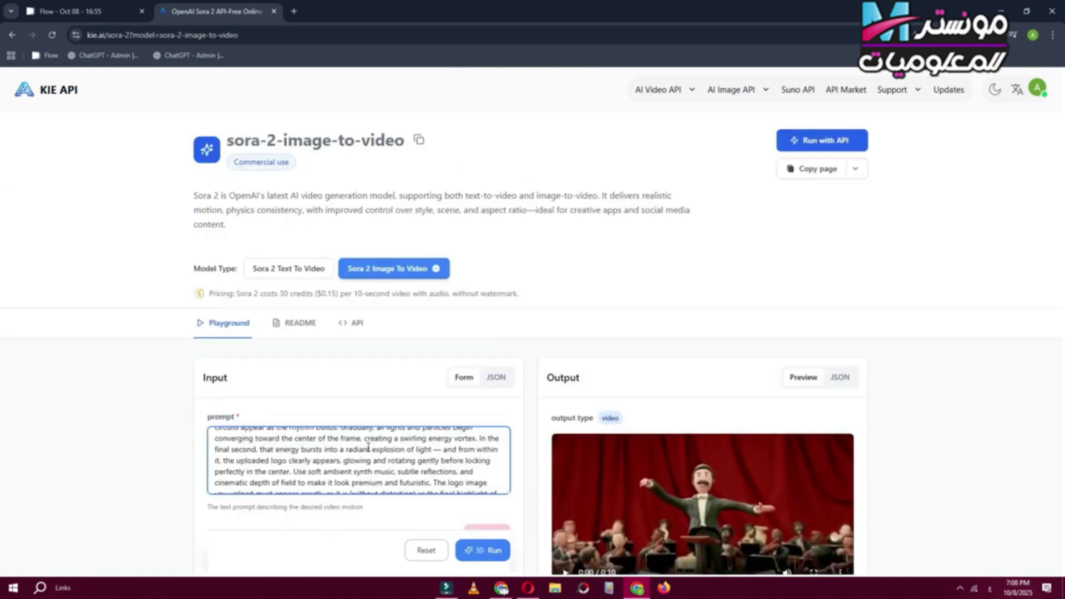
- Try to generate the logo reveal video in Landscape and check the generation's progress
{"action": "scroll", "coordinate": [376, 442], "scroll_direction": "down", "scroll_amount": 6}
{"action": "left_click", "coordinate": [482, 501]}
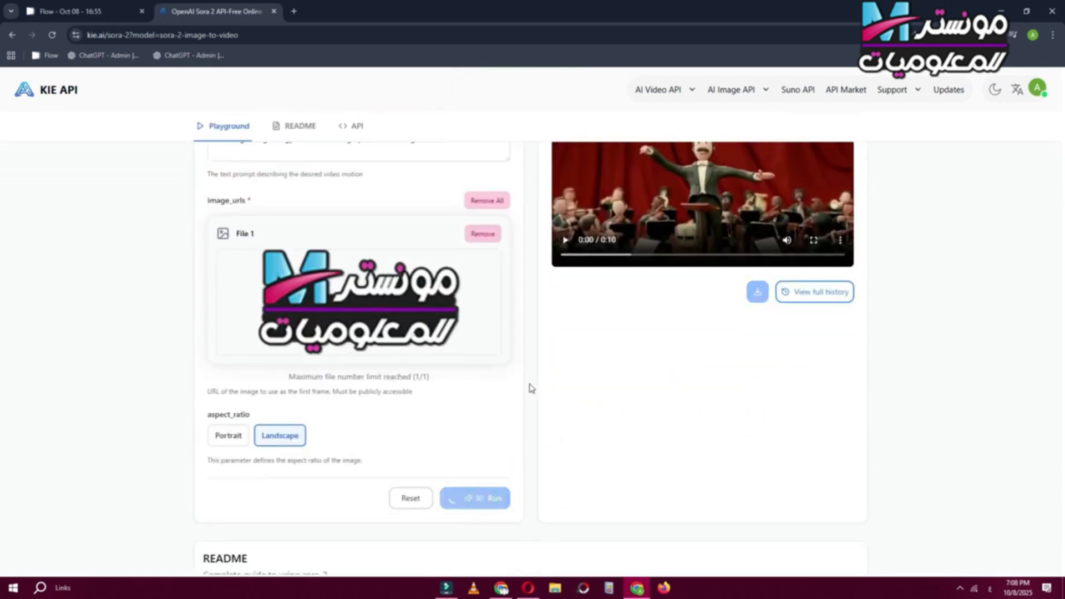
{"action": "scroll", "coordinate": [511, 399], "scroll_direction": "up", "scroll_amount": 2}
{"action": "scroll", "coordinate": [511, 399], "scroll_direction": "down", "scroll_amount": 3}
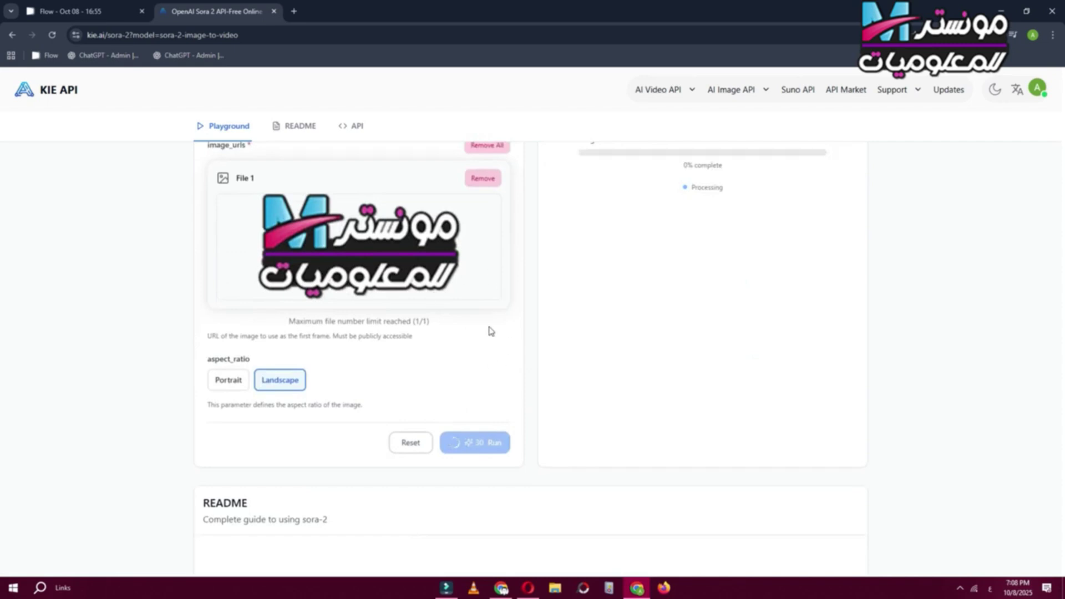
{"action": "scroll", "coordinate": [490, 331], "scroll_direction": "up", "scroll_amount": 2}
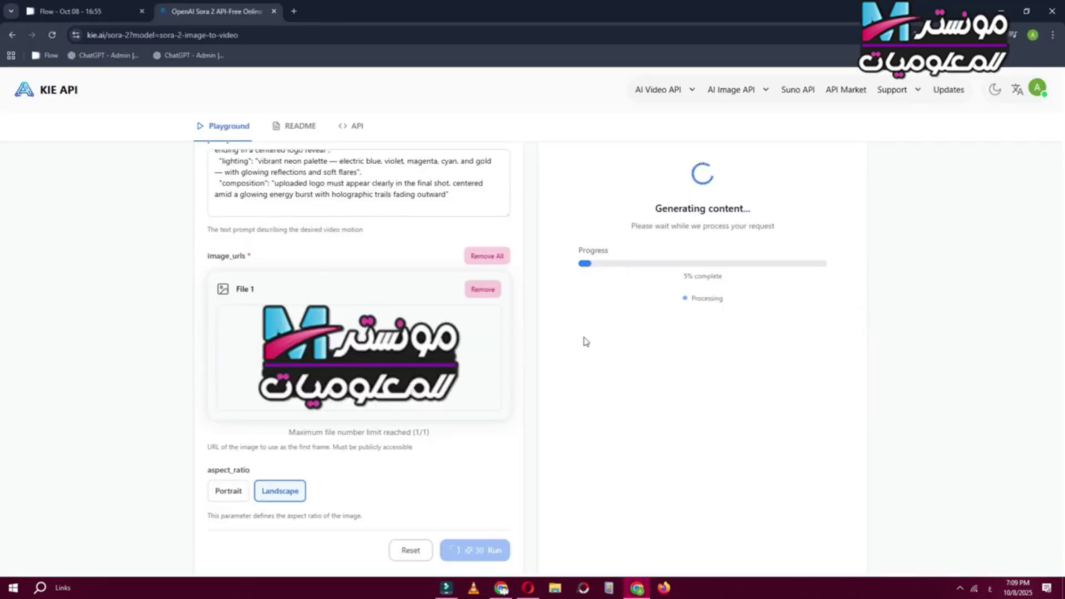
{"action": "scroll", "coordinate": [397, 357], "scroll_direction": "up", "scroll_amount": 2}
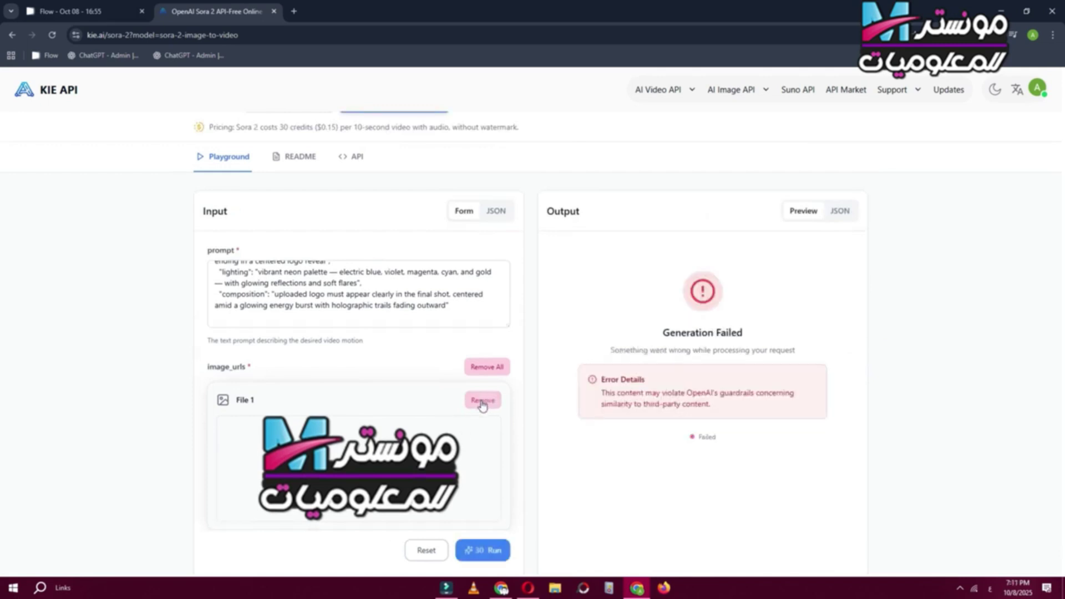
- Replace the logo with the Cola Masr can image and generate a video from a high-energy "Canzel" soda can prompt with the tagline "Open the Spark"
{"action": "left_click", "coordinate": [482, 400]}
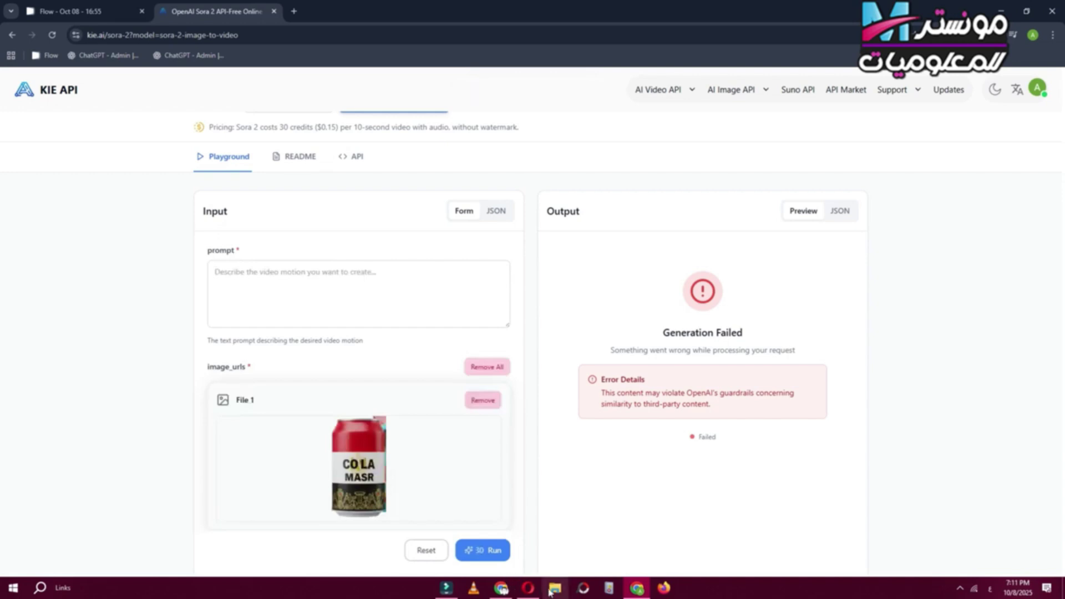
{"action": "mouse_move", "coordinate": [528, 588]}
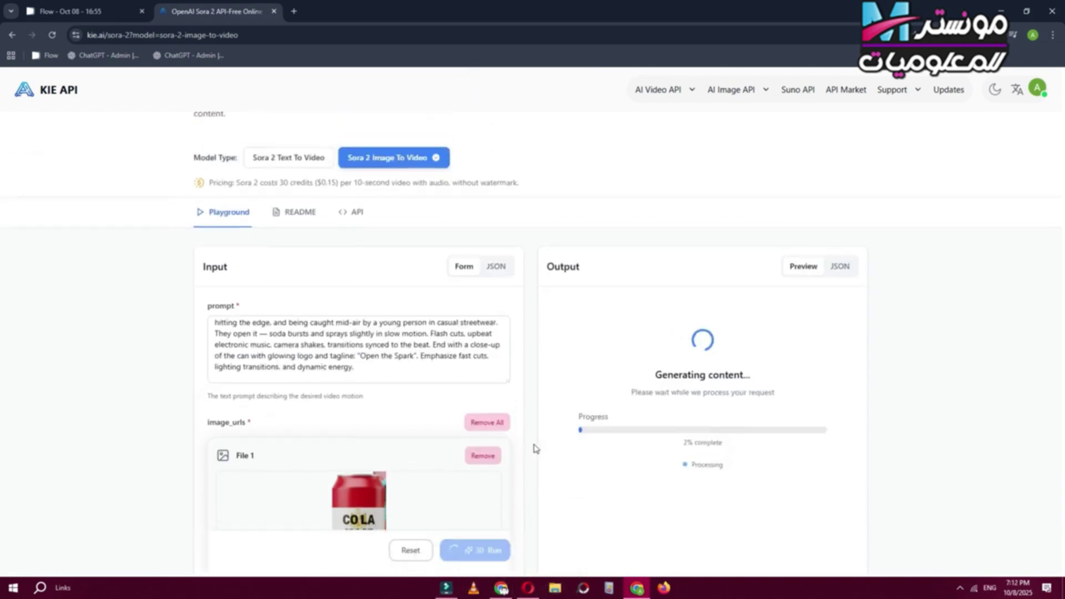
{"action": "scroll", "coordinate": [535, 448], "scroll_direction": "down", "scroll_amount": 1}
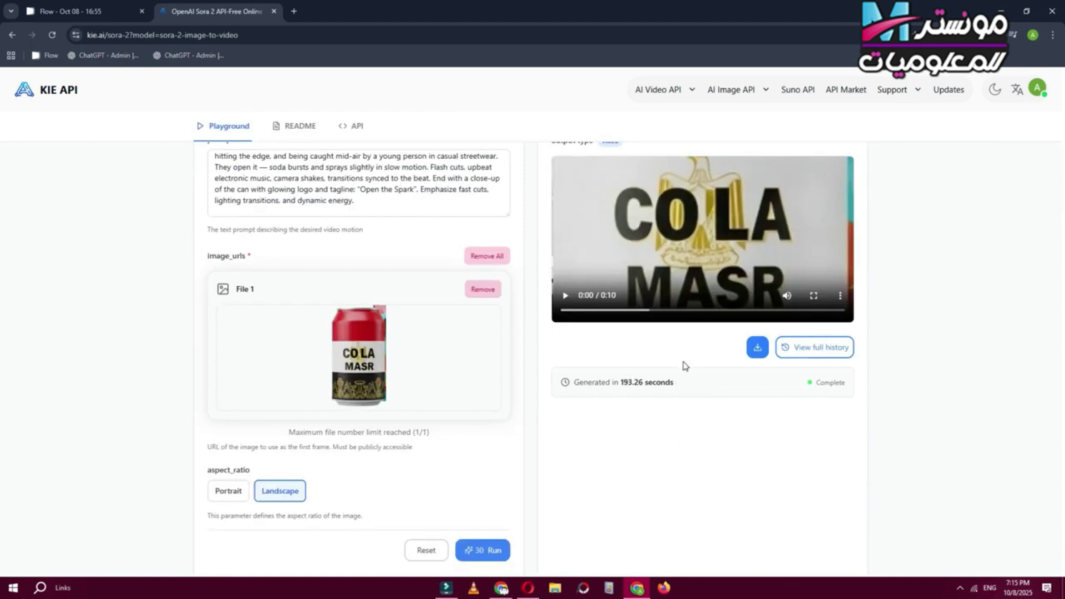
- Play the generated Cola Masr video in the output preview and download it
{"action": "left_click", "coordinate": [566, 296]}
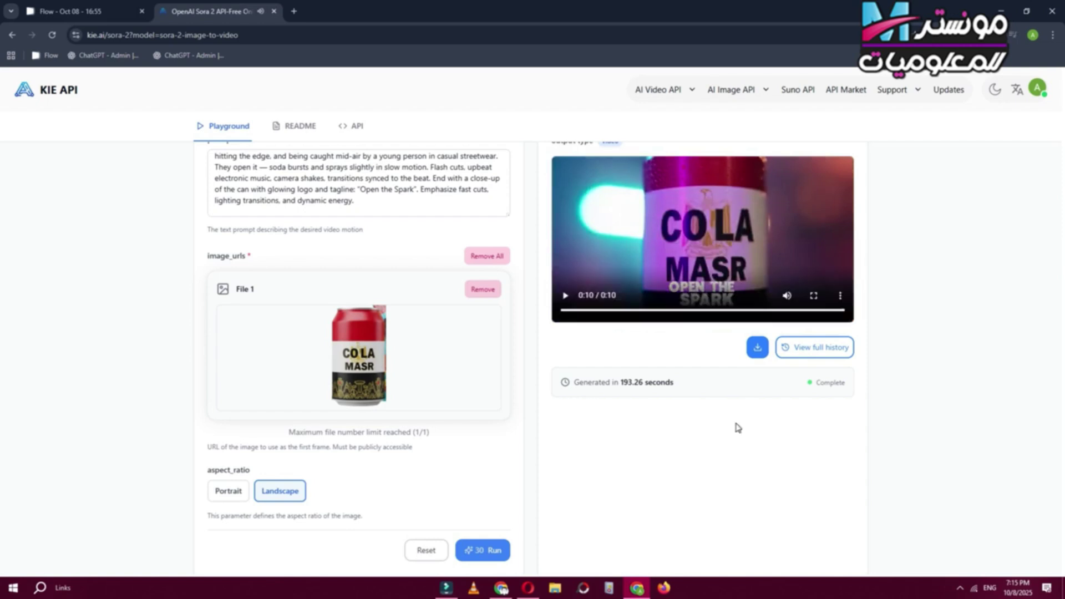
{"action": "left_click", "coordinate": [840, 295]}
{"action": "left_click", "coordinate": [903, 317]}
{"action": "left_click", "coordinate": [757, 347]}
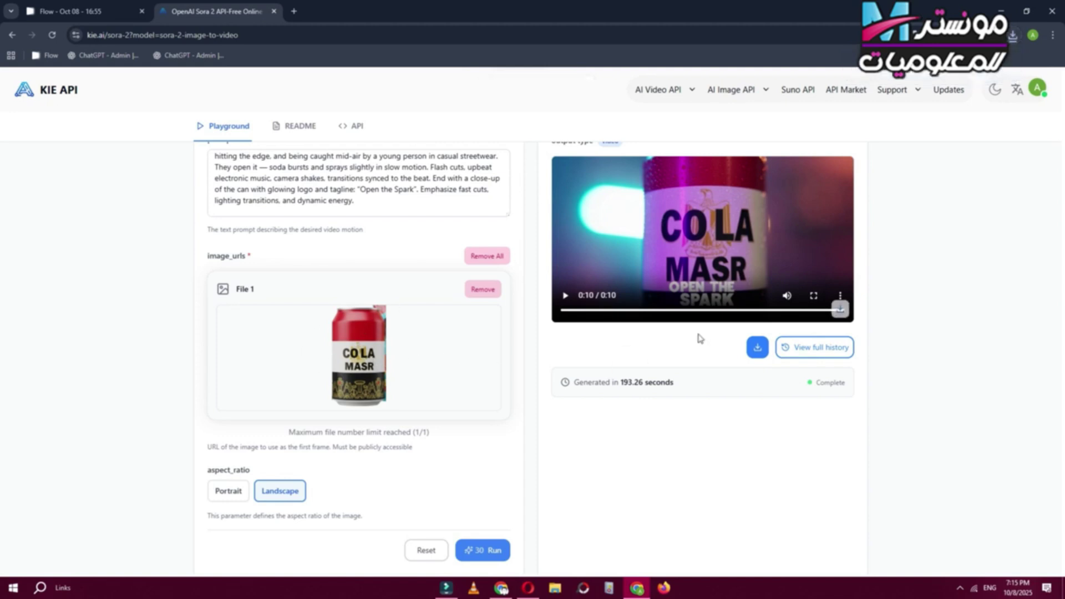
- Review the soda can prompt against the uploaded can image and the generated video
{"action": "scroll", "coordinate": [408, 234], "scroll_direction": "up", "scroll_amount": 1}
{"action": "left_click_drag", "start_coordinate": [412, 268], "coordinate": [382, 260]}
{"action": "left_click", "coordinate": [337, 237]}
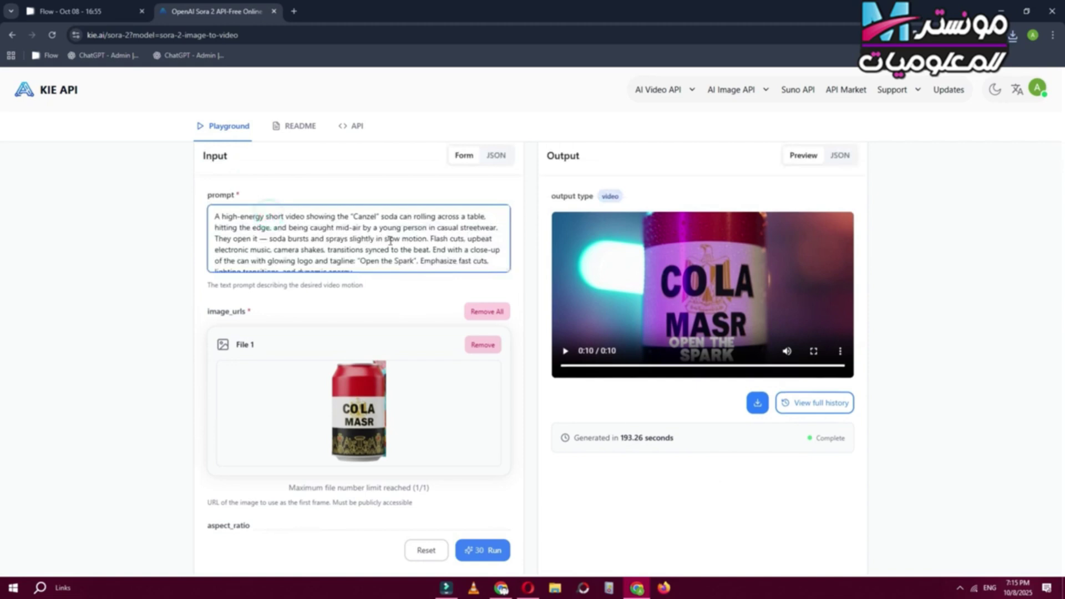
{"action": "scroll", "coordinate": [447, 260], "scroll_direction": "down", "scroll_amount": 3}
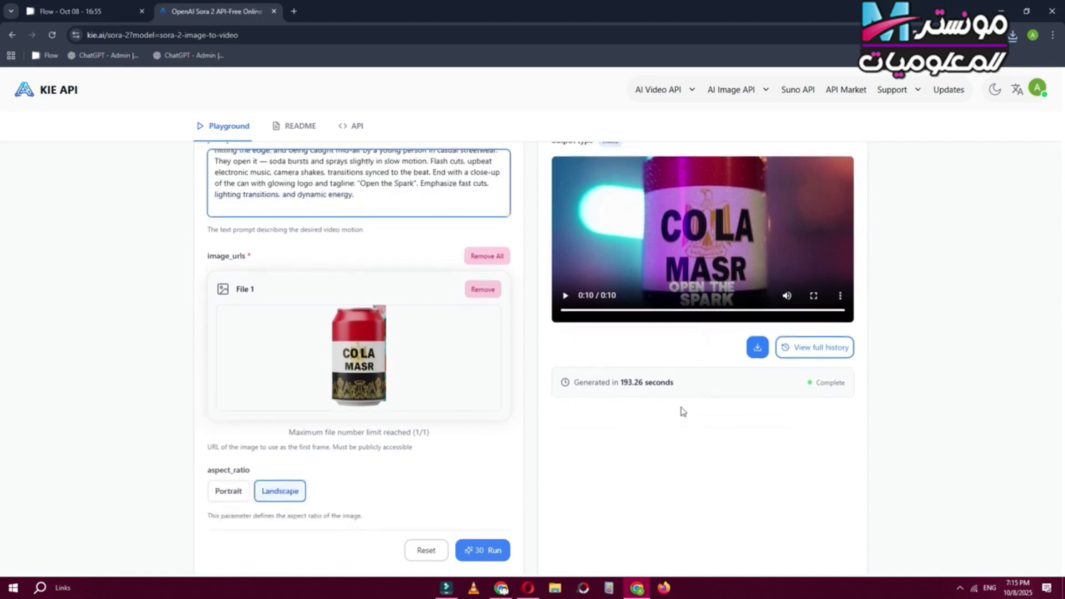